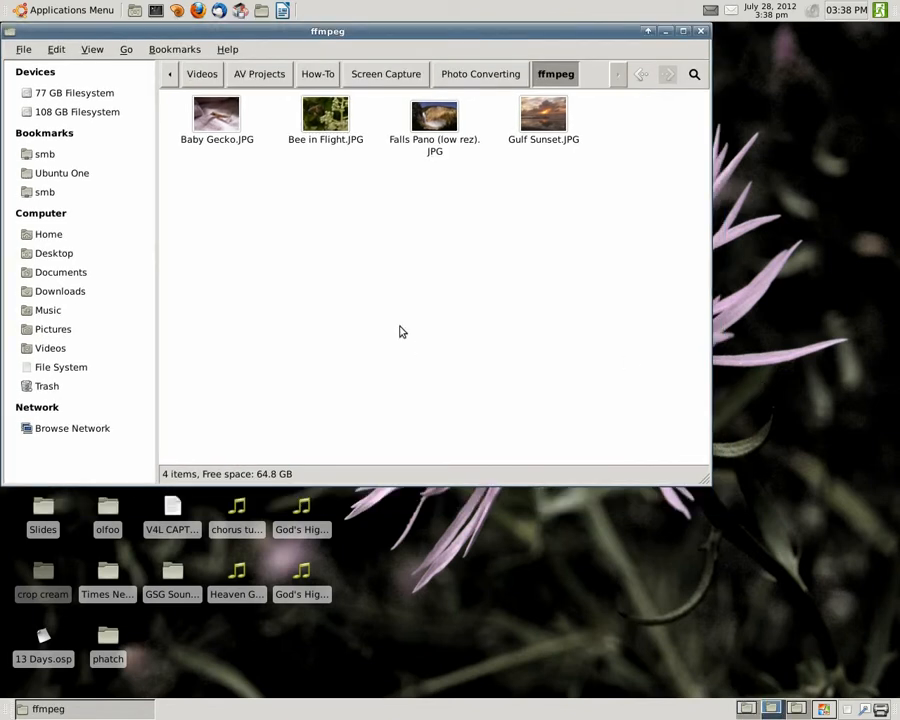
{"action": "left_click_drag", "start_coordinate": [259, 30], "coordinate": [284, 44]}
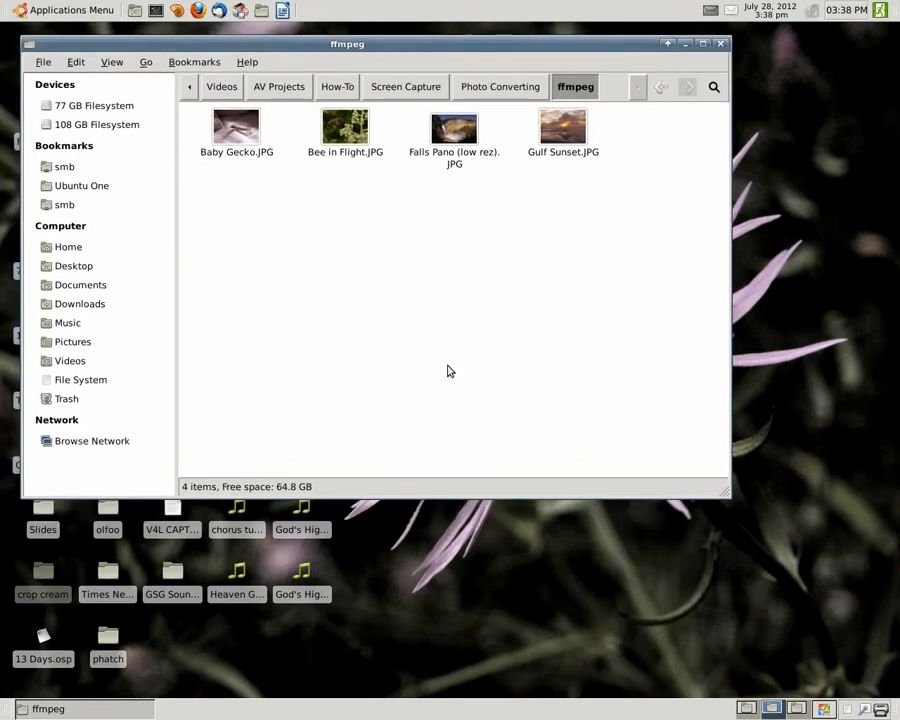
{"action": "left_click_drag", "start_coordinate": [234, 196], "coordinate": [566, 134]}
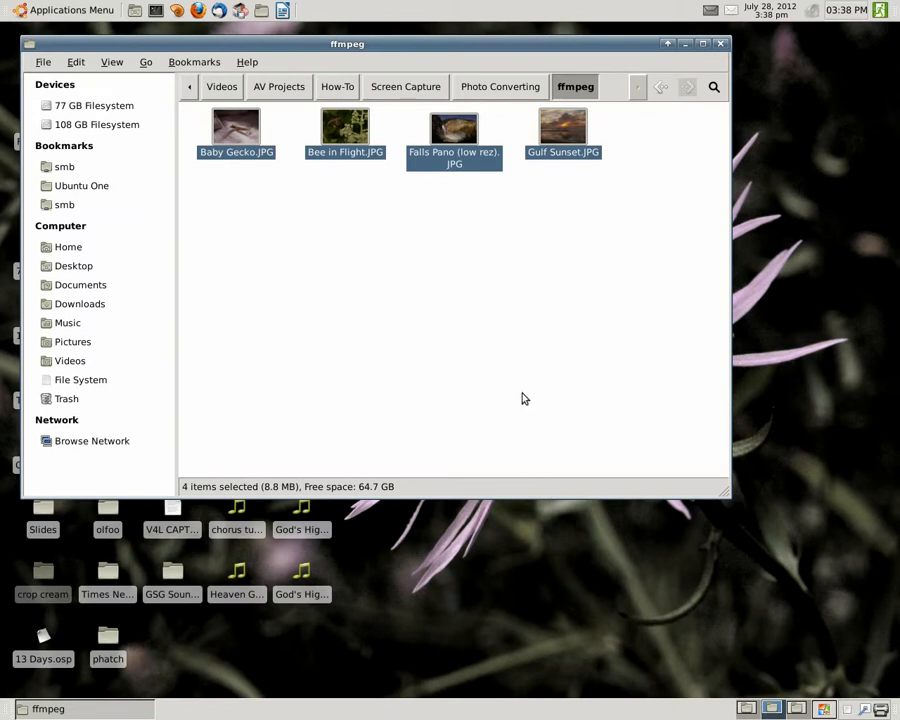
{"action": "left_click", "coordinate": [522, 365]}
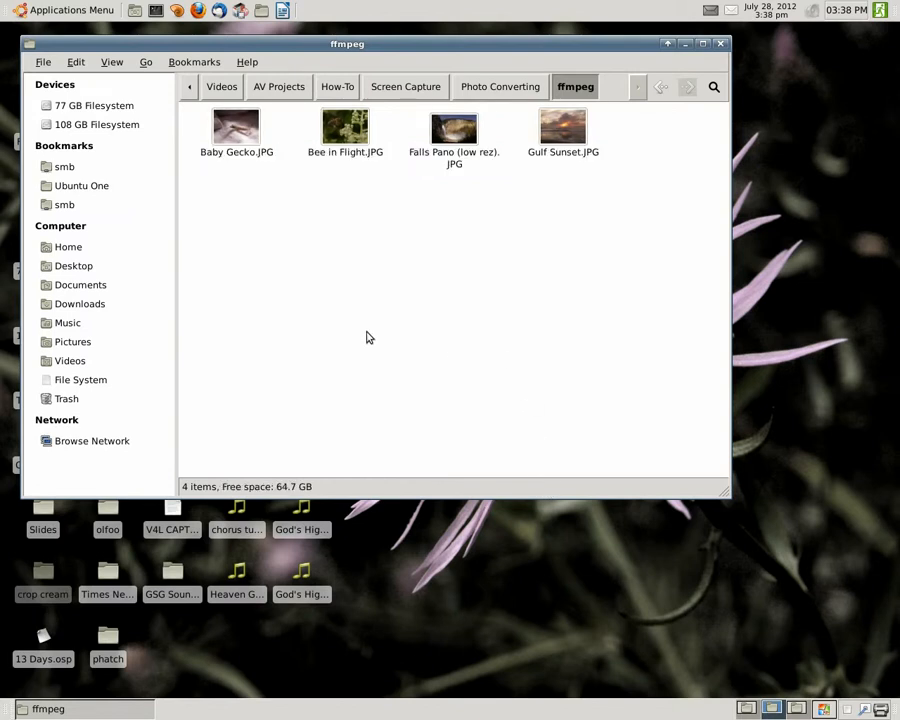
Step: Open a terminal in the ffmpeg folder and run ffmpeg -i "Baby Gecko.JPG" "Baby Gecko.png" to convert that photo
{"action": "right_click", "coordinate": [346, 269]}
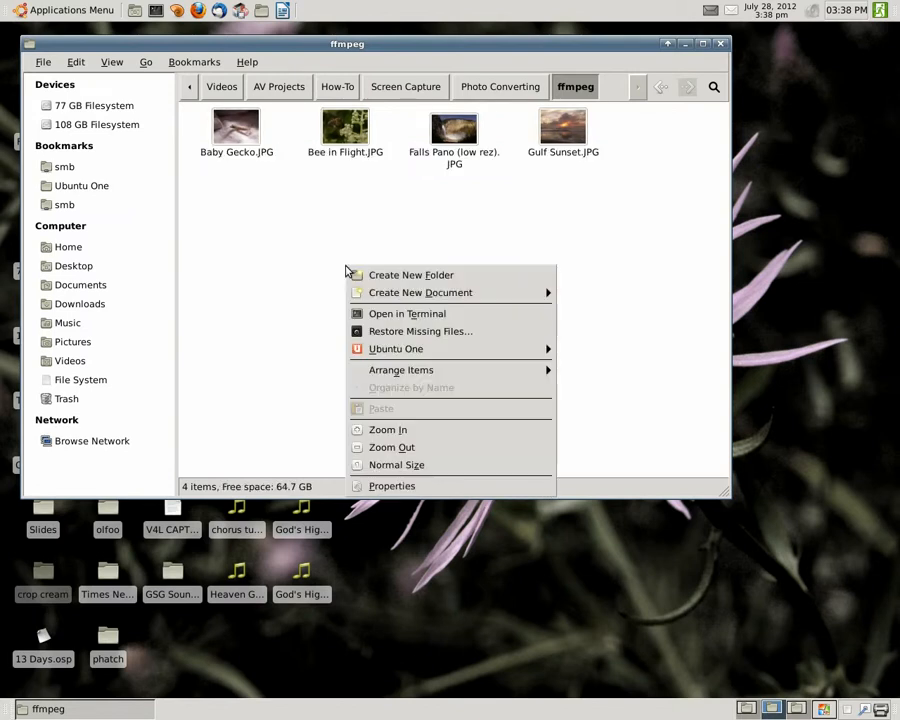
{"action": "left_click", "coordinate": [466, 318]}
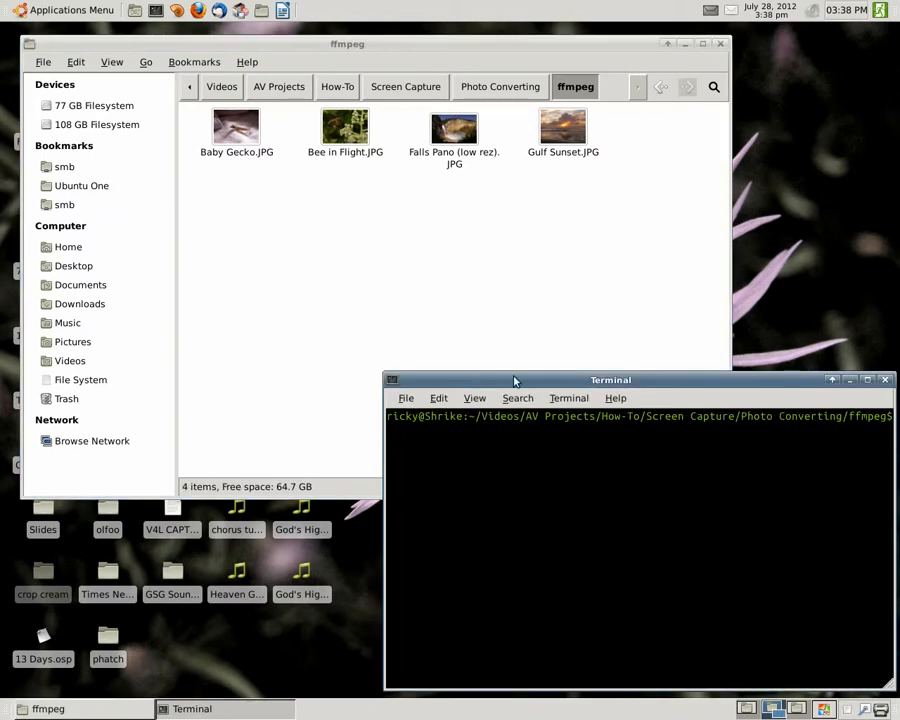
{"action": "left_click_drag", "start_coordinate": [512, 376], "coordinate": [475, 372]}
{"action": "type", "text": "ffmpeg -i \"Baby Gecko.JPG\" \"Baby Gecko.png\""}
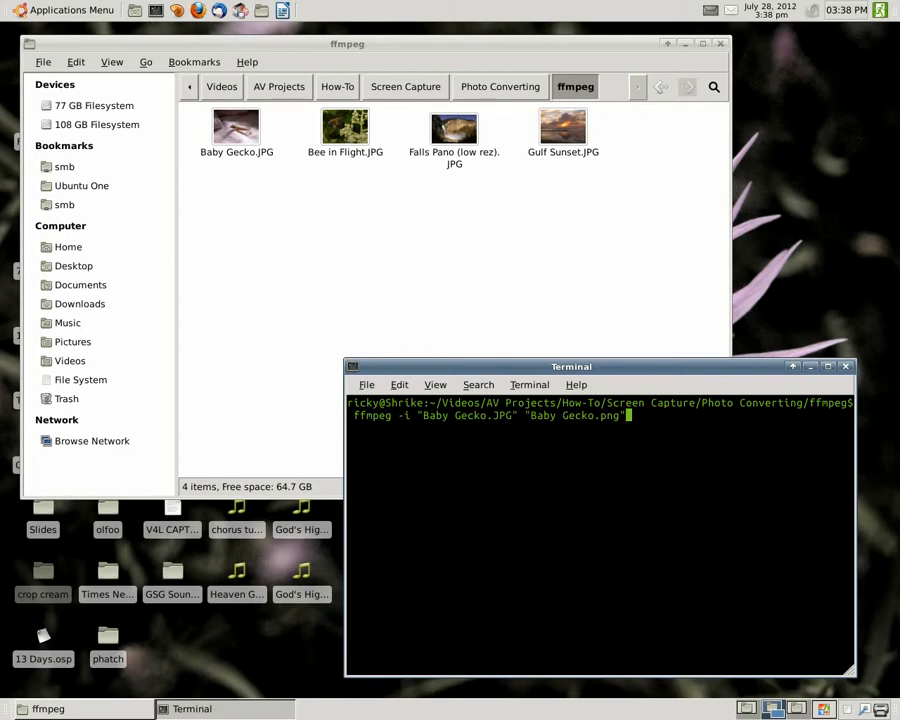
{"action": "key", "text": "Return"}
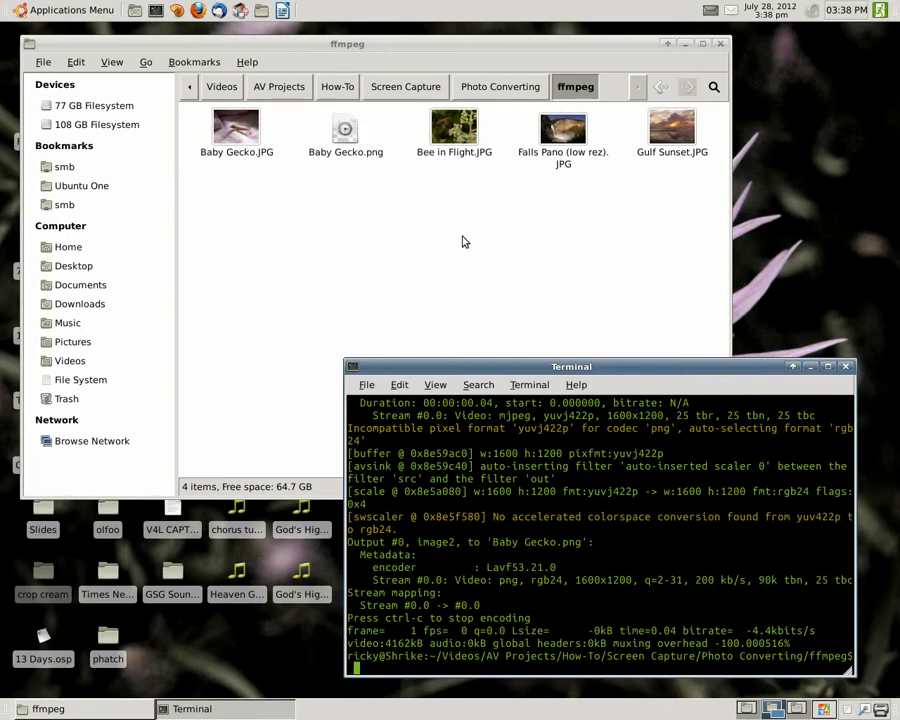
Step: Permanently delete Baby Gecko.png from the ffmpeg folder
{"action": "left_click", "coordinate": [346, 145]}
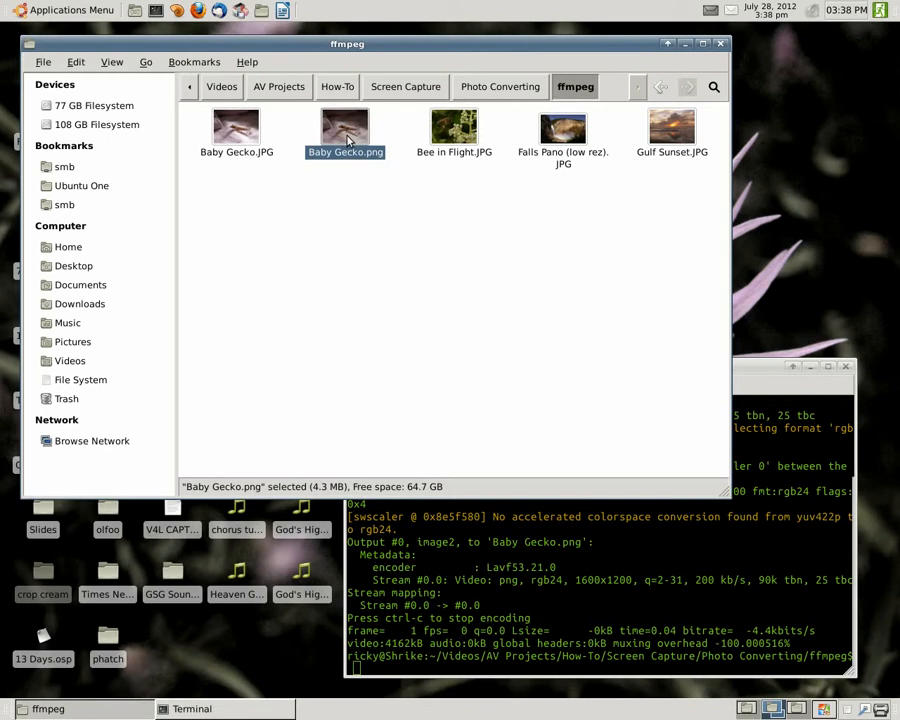
{"action": "key", "text": "shift+Delete"}
{"action": "key", "text": "Return"}
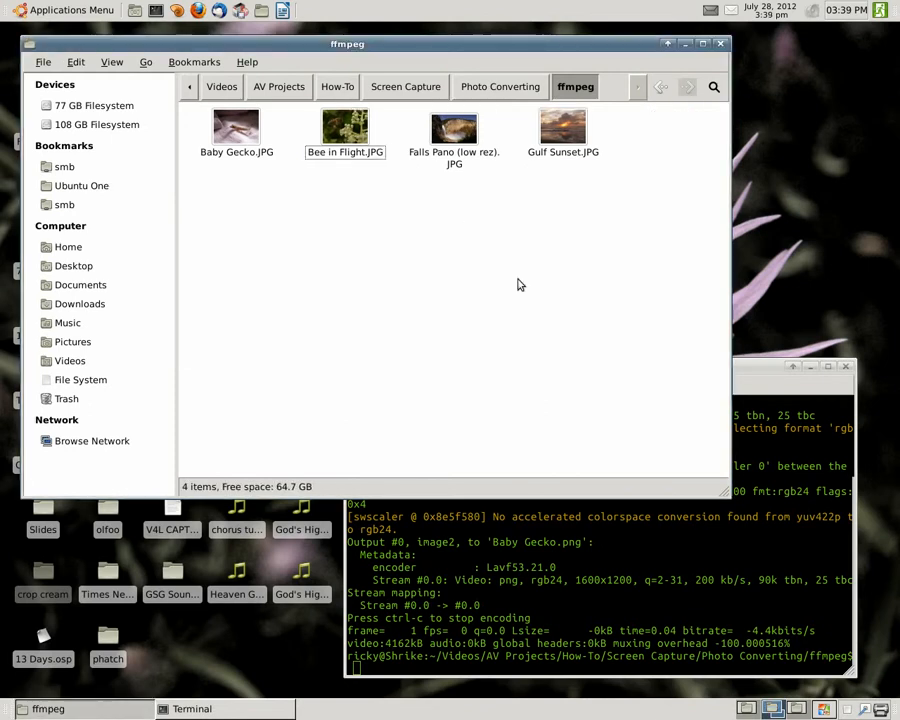
Step: Batch-convert the folder's JPGs in the terminal with the recalled loop: for f in *JPG ; do ffmpeg -i "$f" "${f%.JPG}.png" ; done
{"action": "left_click", "coordinate": [754, 366]}
{"action": "key", "text": "Up"}
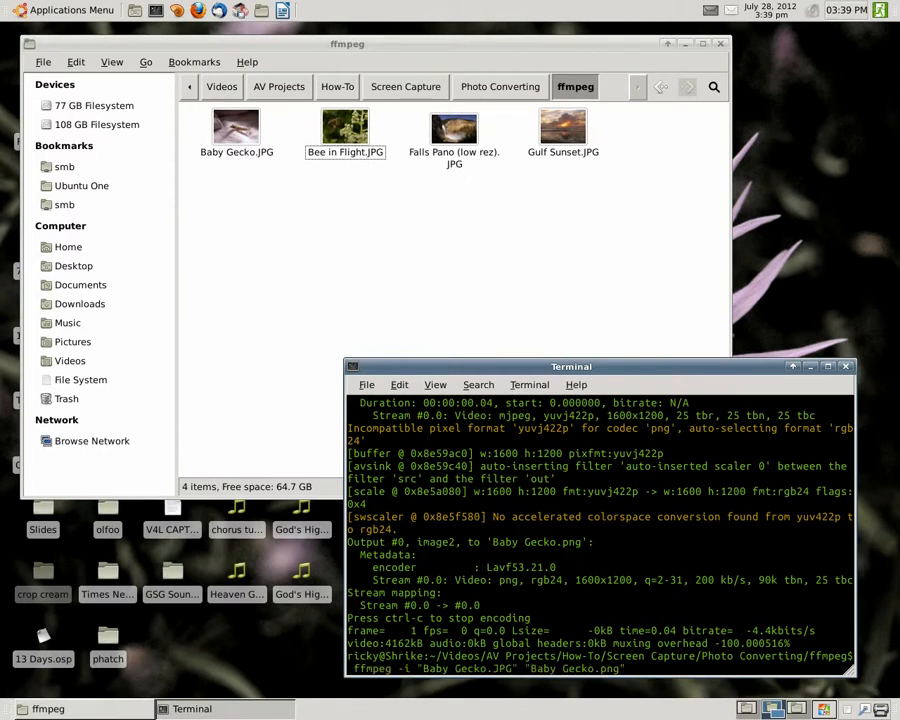
{"action": "key", "text": "Up"}
{"action": "left_click_drag", "start_coordinate": [476, 364], "coordinate": [419, 201]}
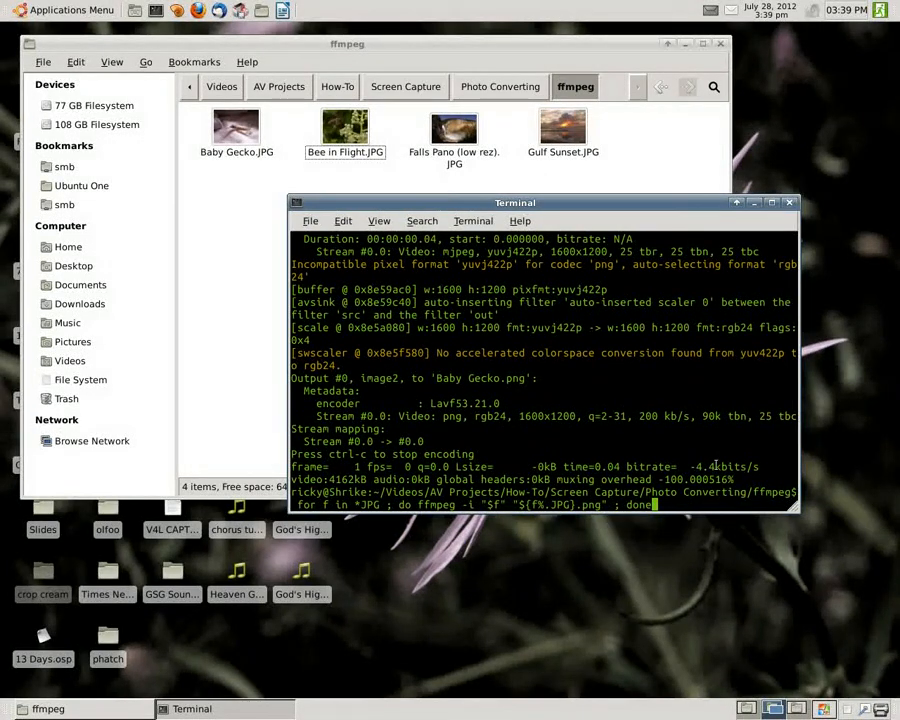
{"action": "key", "text": "Return"}
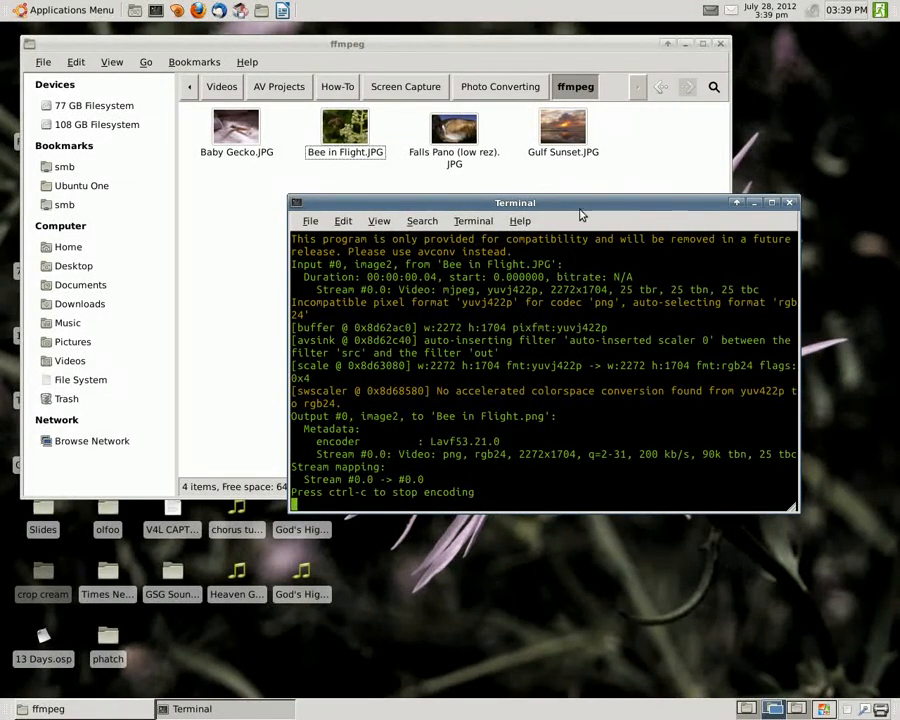
{"action": "left_click_drag", "start_coordinate": [580, 207], "coordinate": [618, 344]}
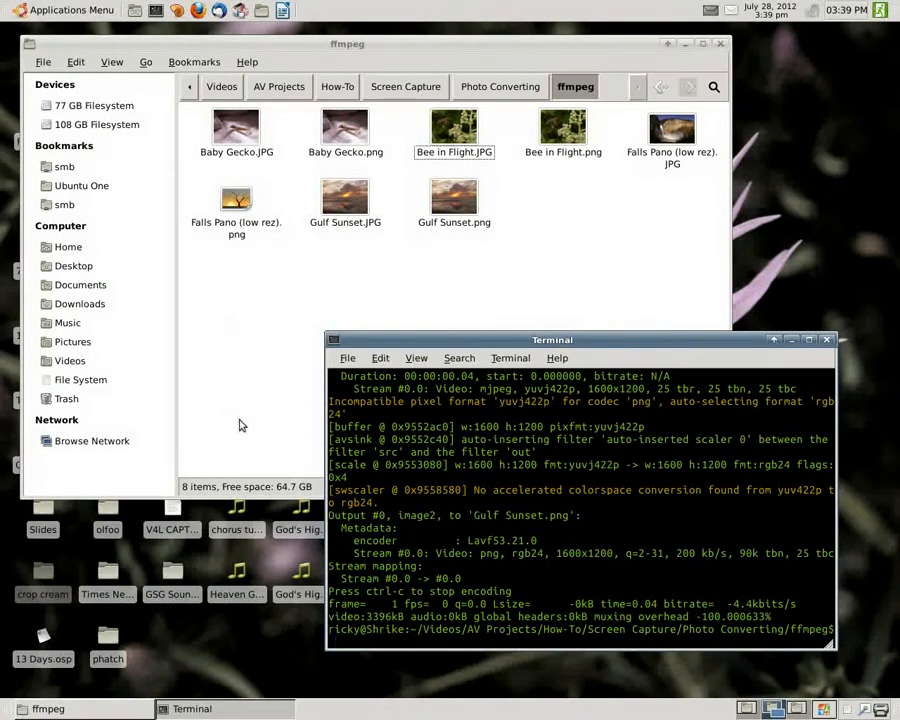
{"action": "left_click", "coordinate": [560, 240]}
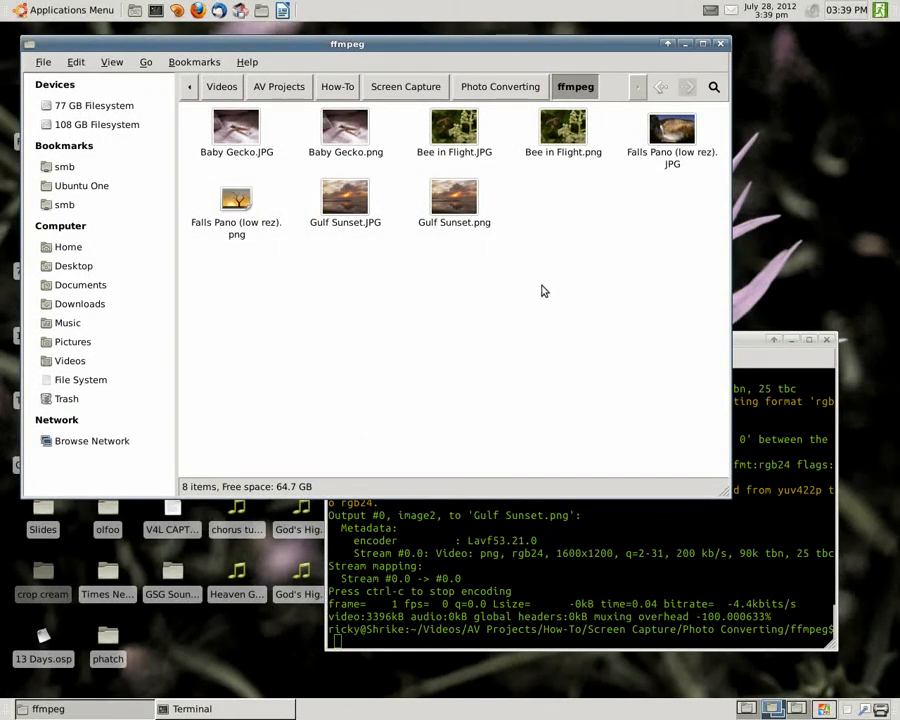
{"action": "left_click", "coordinate": [752, 345]}
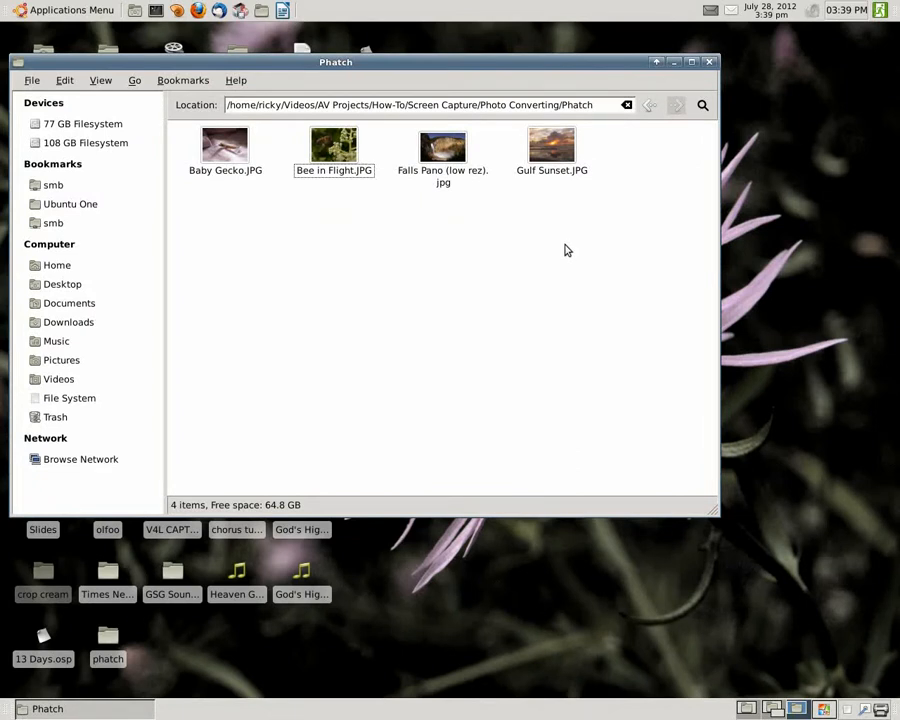
Step: Launch the Phatch photo batch processor and place its window clear of the photos in the Phatch folder
{"action": "key", "text": "super+space"}
{"action": "type", "text": "pha"}
{"action": "key", "text": "Down"}
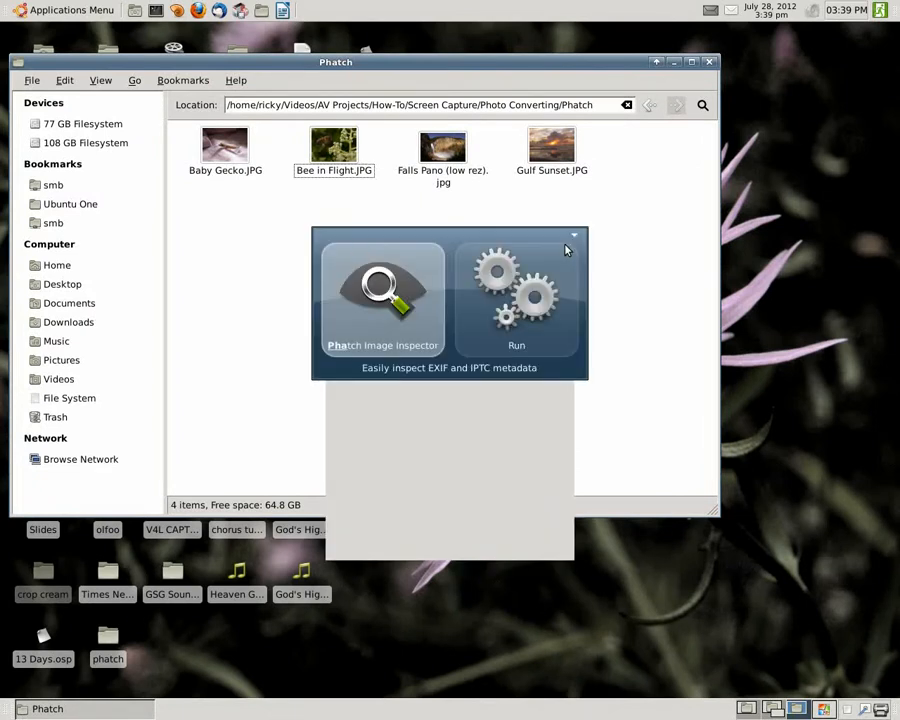
{"action": "key", "text": "Return"}
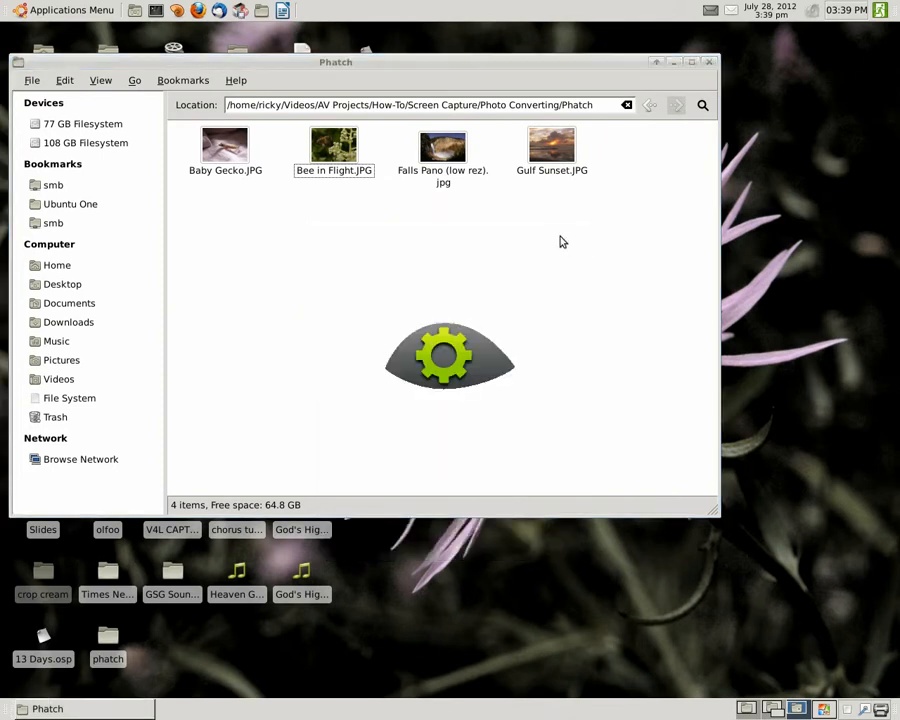
{"action": "left_click_drag", "start_coordinate": [455, 195], "coordinate": [670, 217]}
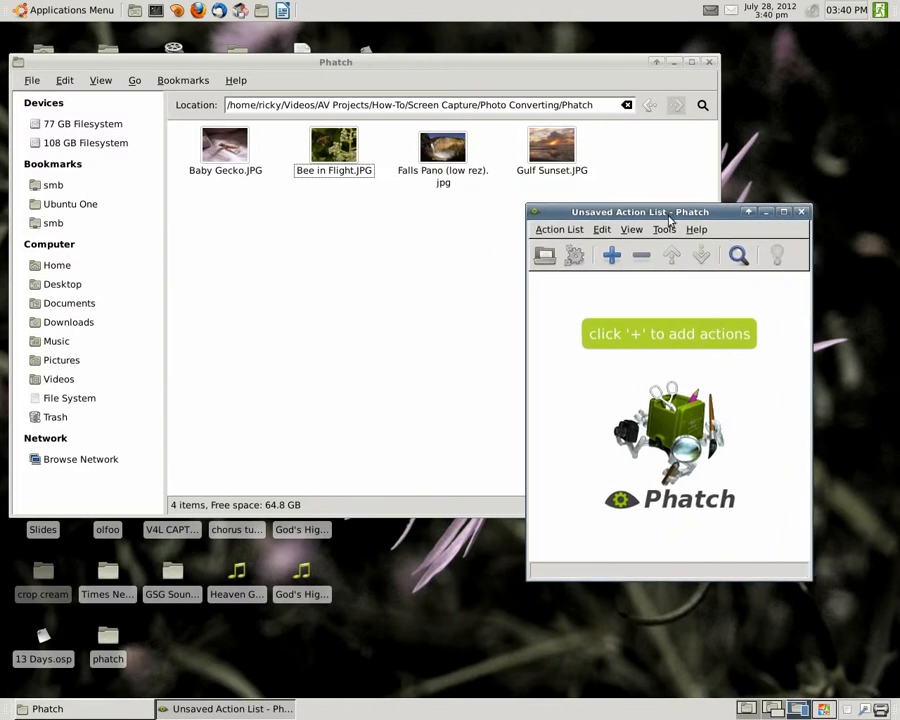
Step: Add a Save action to the empty action list and set its output type to png
{"action": "left_click", "coordinate": [611, 256]}
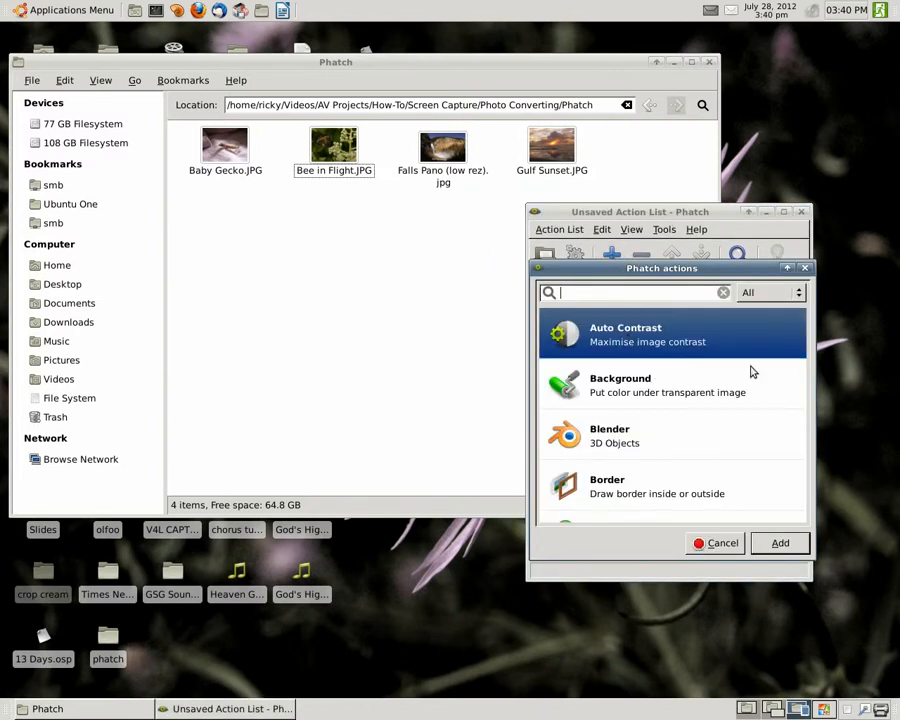
{"action": "left_click_drag", "start_coordinate": [811, 330], "coordinate": [813, 468]}
{"action": "left_click", "coordinate": [592, 444]}
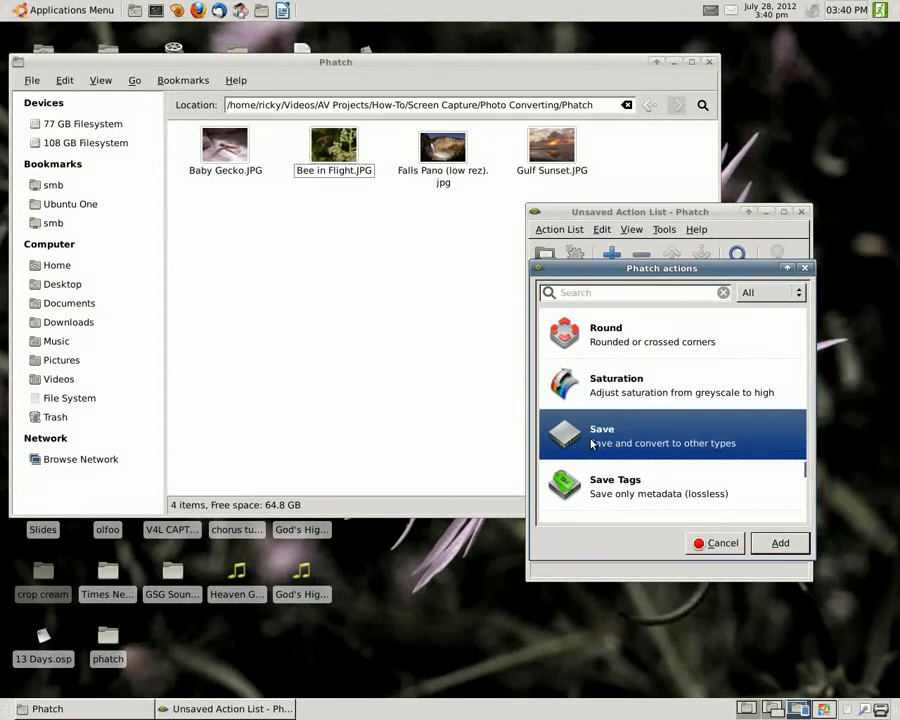
{"action": "double_click", "coordinate": [582, 446]}
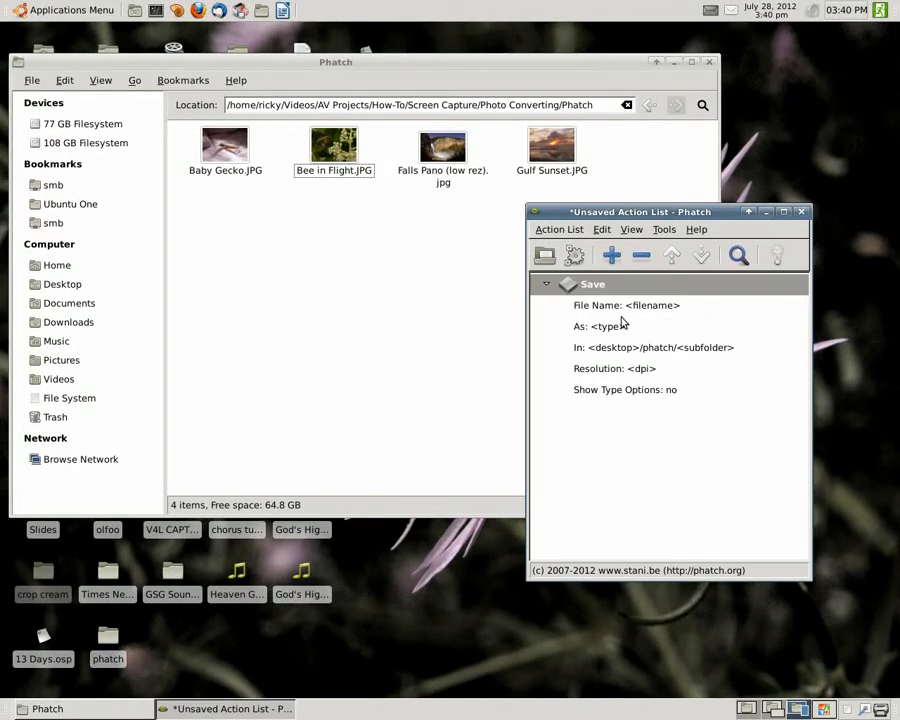
{"action": "left_click", "coordinate": [612, 330]}
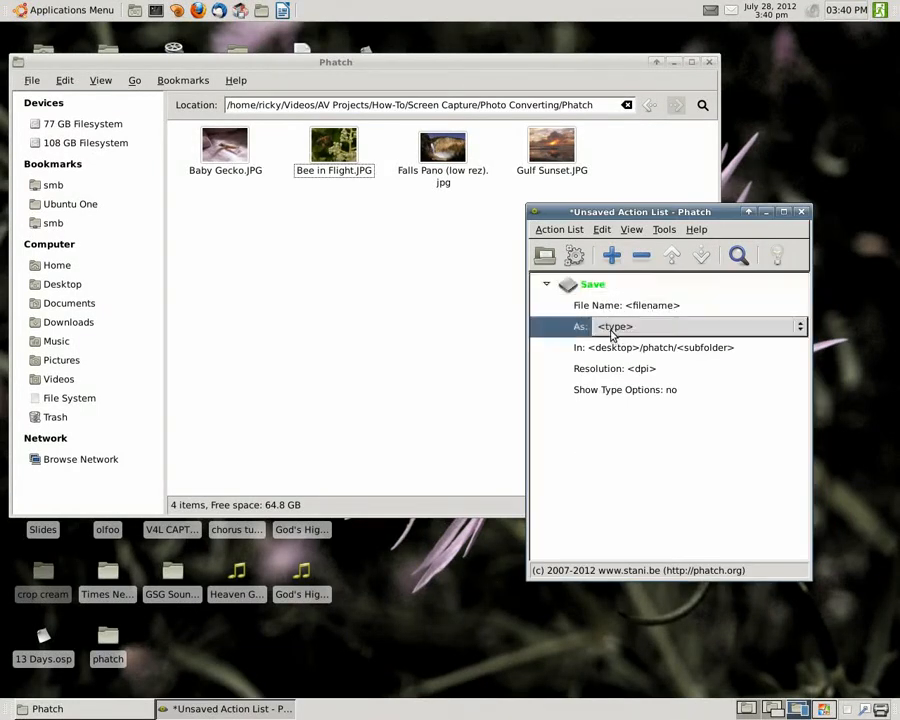
{"action": "left_click", "coordinate": [635, 330]}
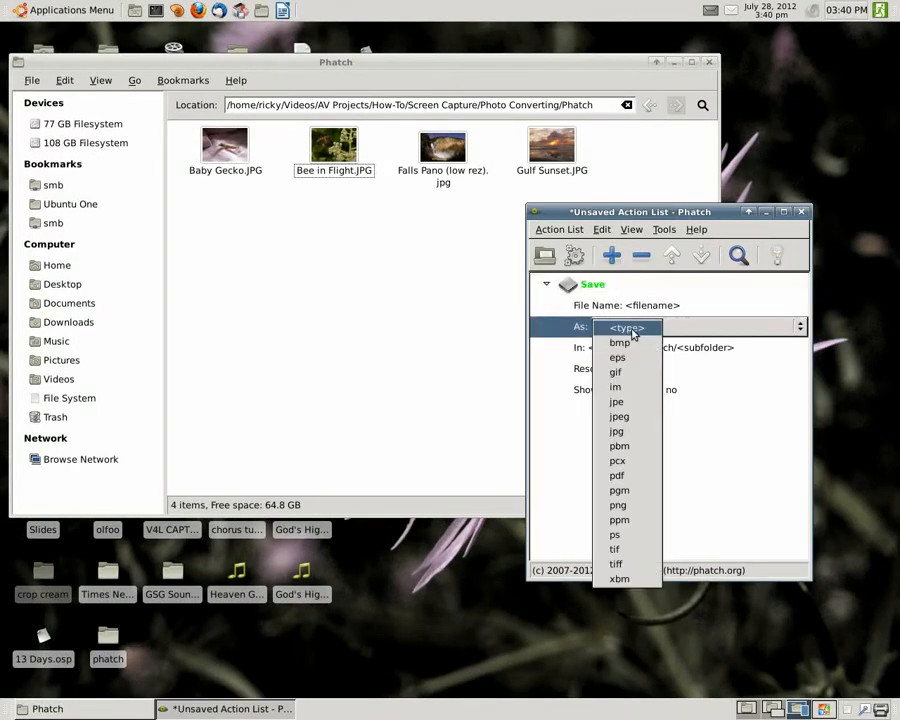
{"action": "left_click", "coordinate": [622, 505]}
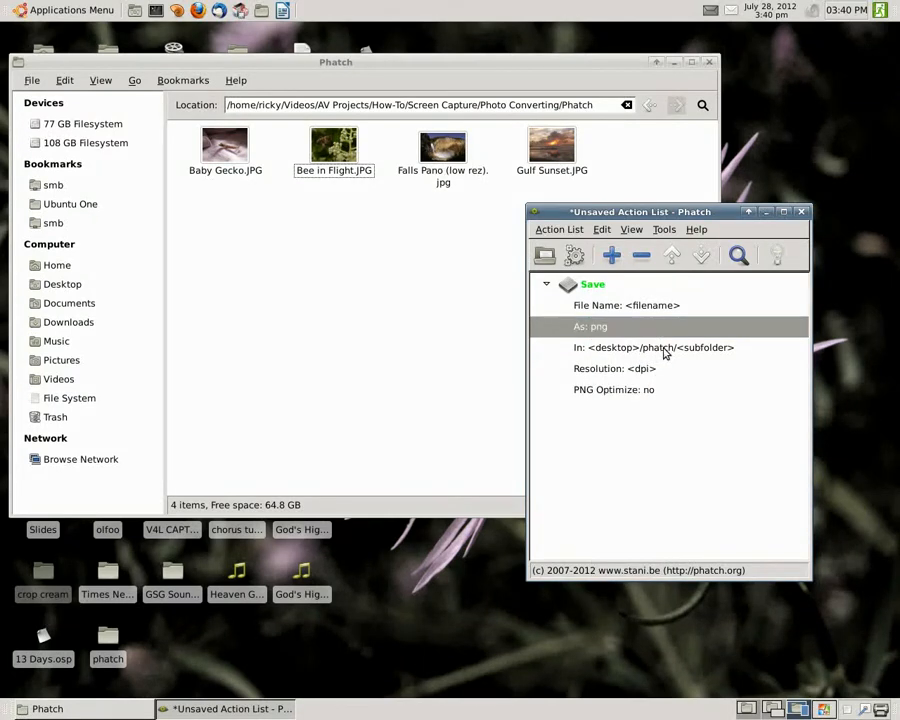
Step: Set the Save action's output location to <folder>, starting from the <folder>_phatch/<subfolder> preset and removing its suffix
{"action": "left_click", "coordinate": [665, 350]}
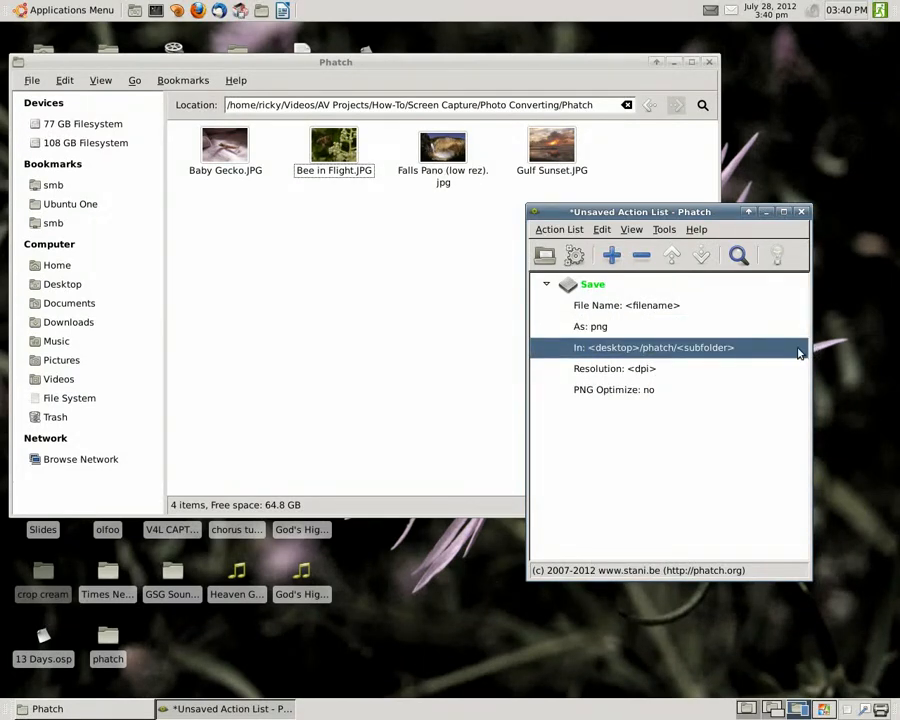
{"action": "left_click", "coordinate": [612, 349]}
{"action": "left_click", "coordinate": [797, 347]}
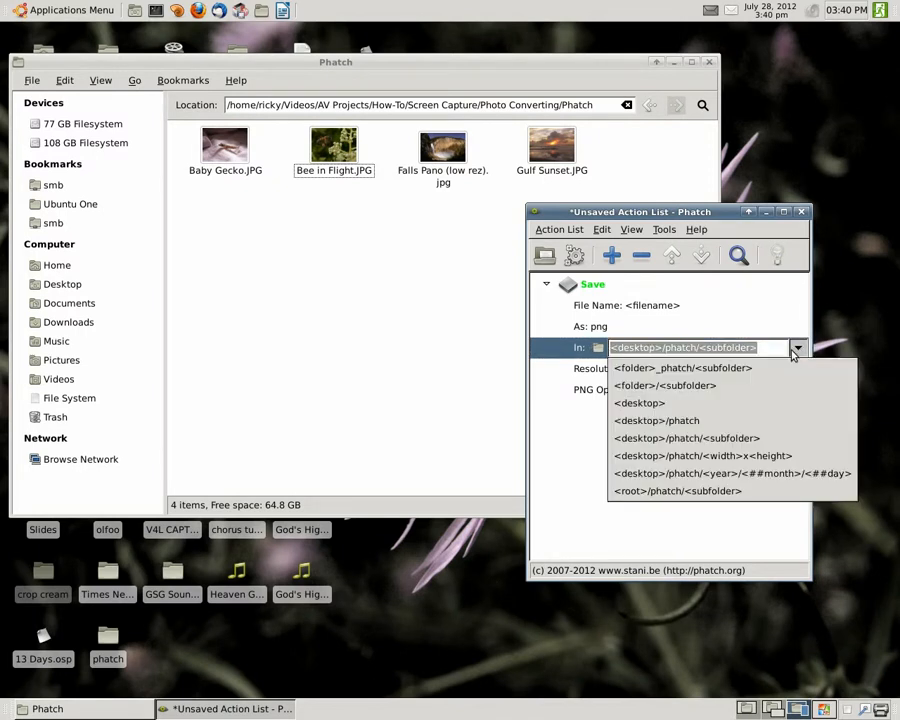
{"action": "left_click", "coordinate": [686, 370]}
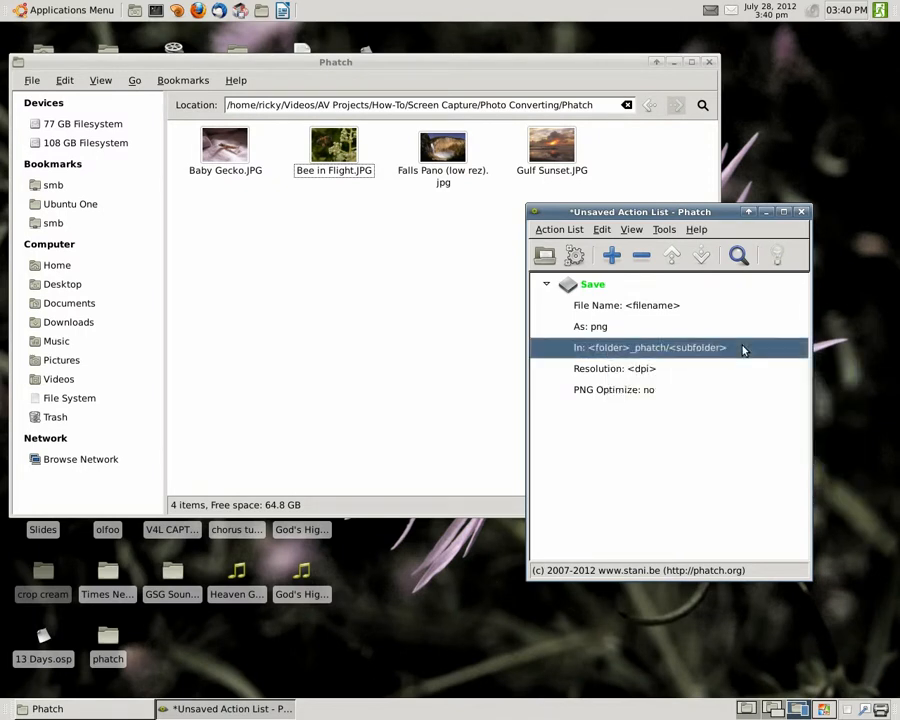
{"action": "left_click", "coordinate": [738, 350]}
{"action": "left_click_drag", "start_coordinate": [754, 348], "coordinate": [653, 353]}
{"action": "key", "text": "BackSpace"}
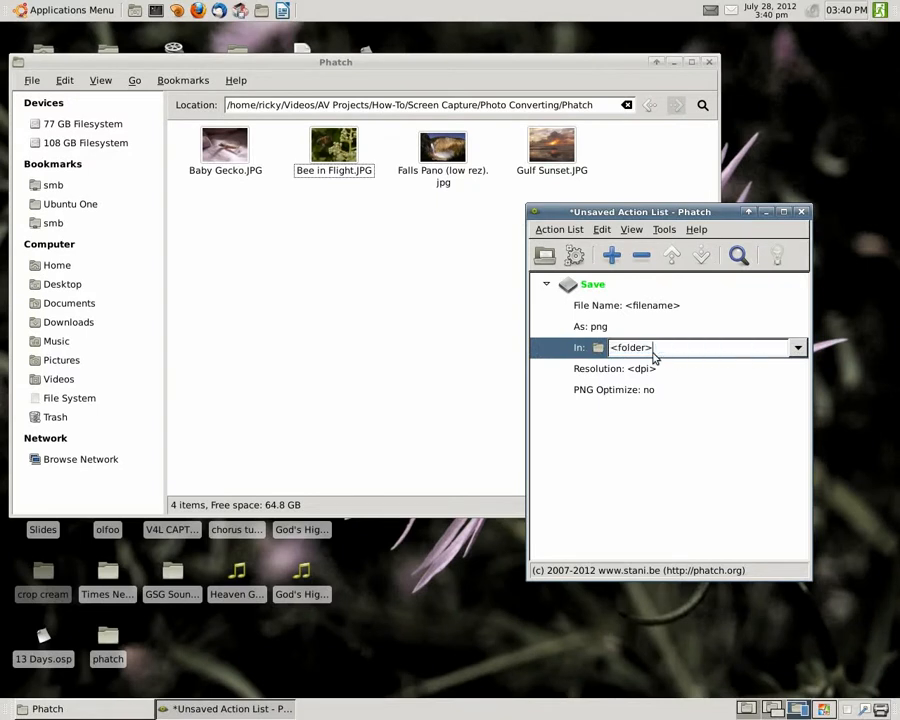
{"action": "left_click", "coordinate": [616, 518]}
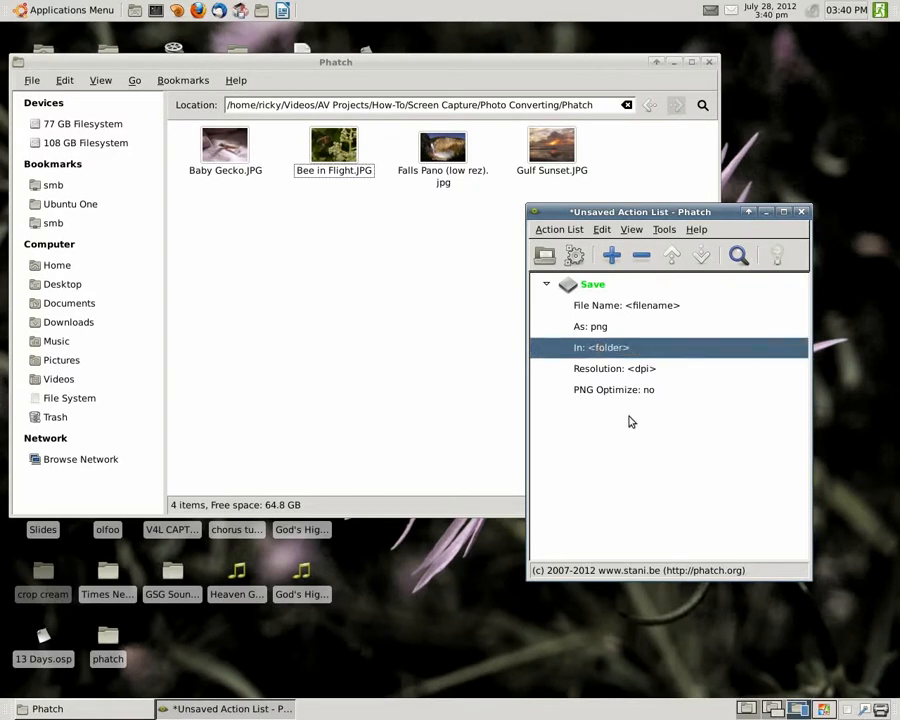
Step: Execute the action list on the images in the Photo Converting/Phatch folder and continue past the image check
{"action": "left_click", "coordinate": [573, 256]}
{"action": "left_click_drag", "start_coordinate": [659, 294], "coordinate": [694, 305]}
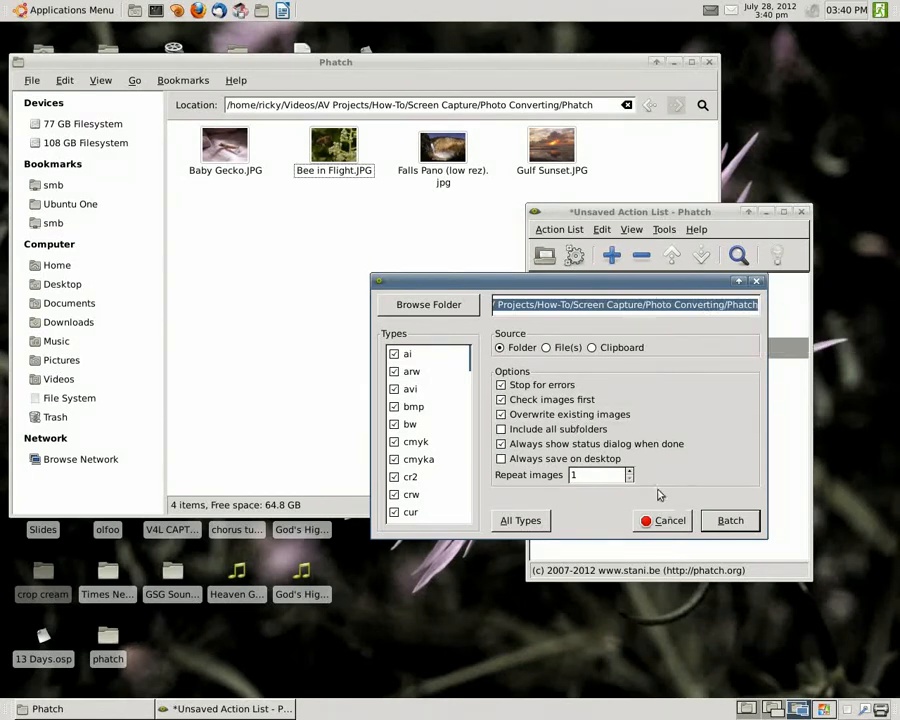
{"action": "left_click", "coordinate": [731, 521]}
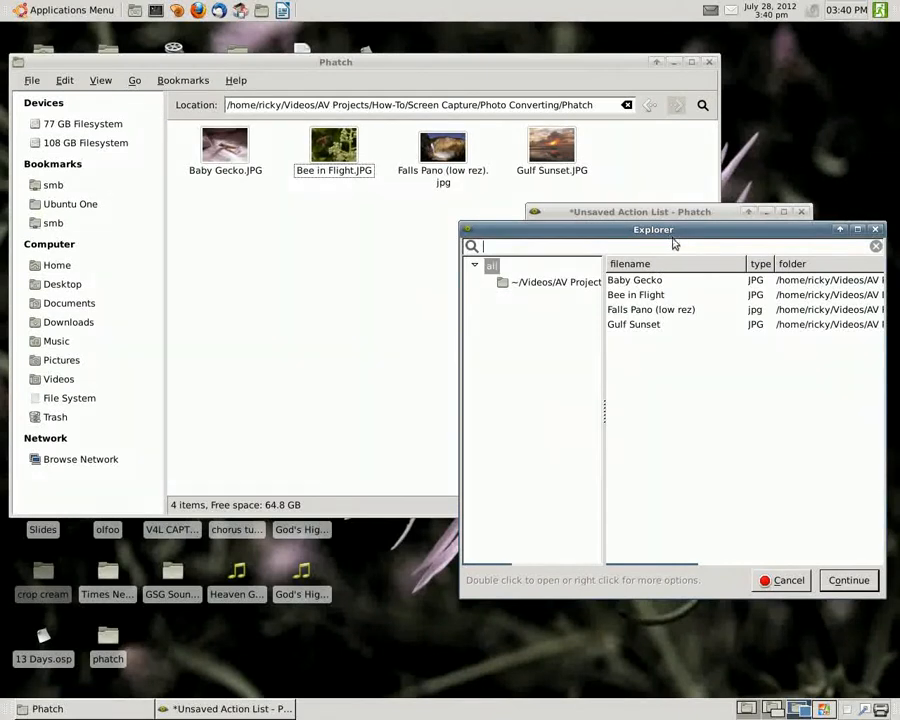
{"action": "left_click", "coordinate": [830, 579]}
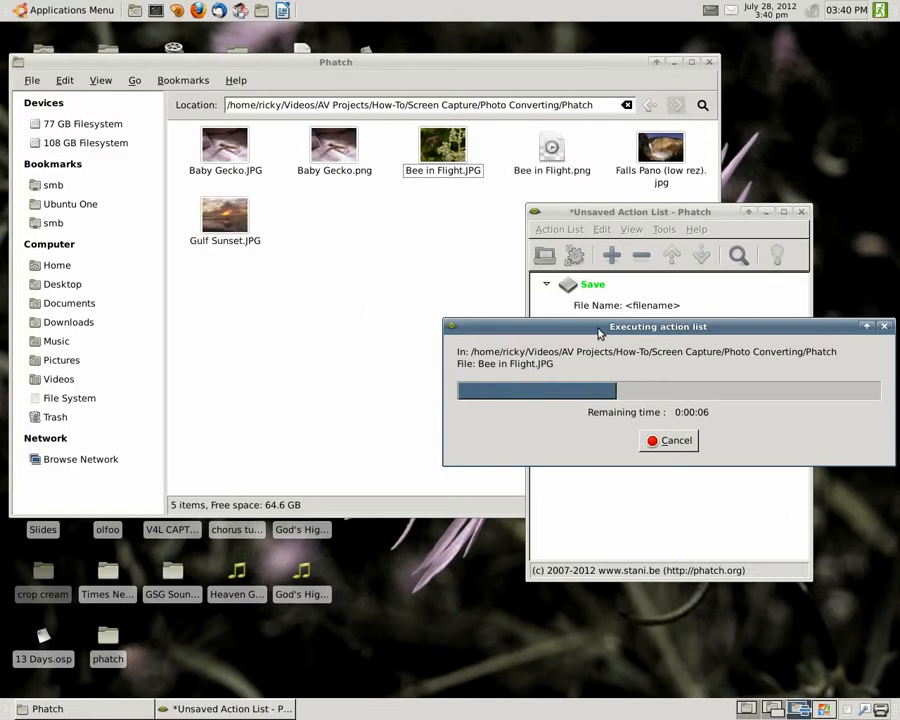
{"action": "left_click_drag", "start_coordinate": [598, 333], "coordinate": [490, 399]}
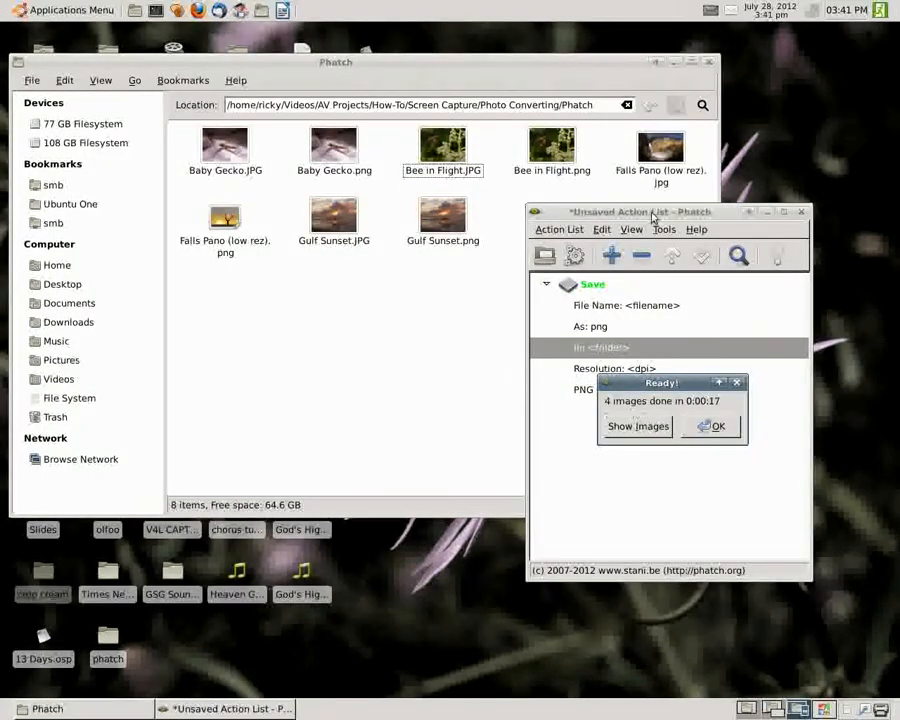
{"action": "left_click_drag", "start_coordinate": [665, 213], "coordinate": [643, 212]}
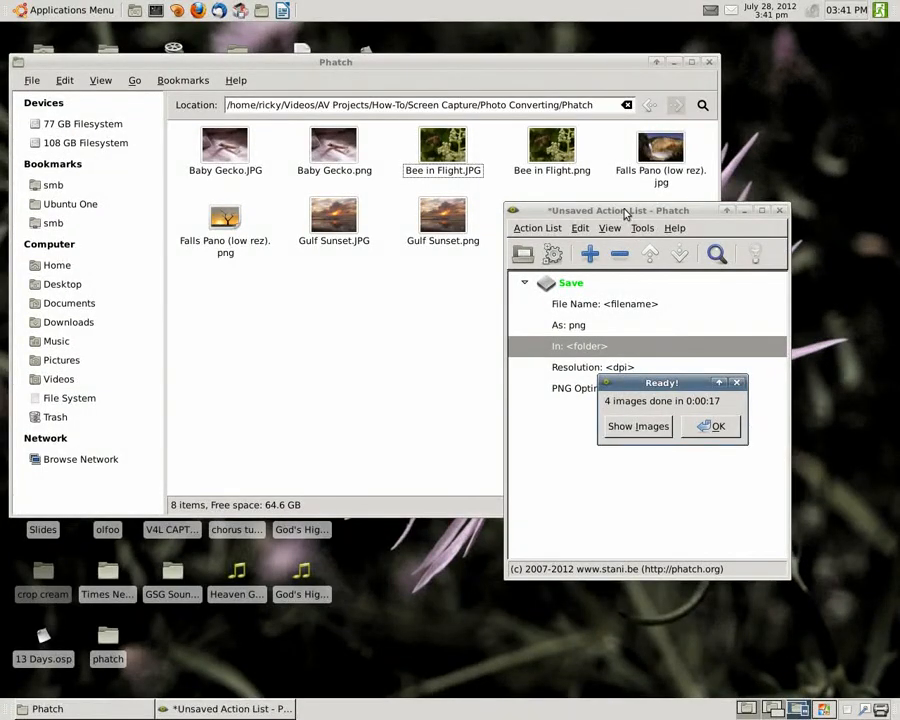
{"action": "left_click_drag", "start_coordinate": [625, 213], "coordinate": [640, 207]}
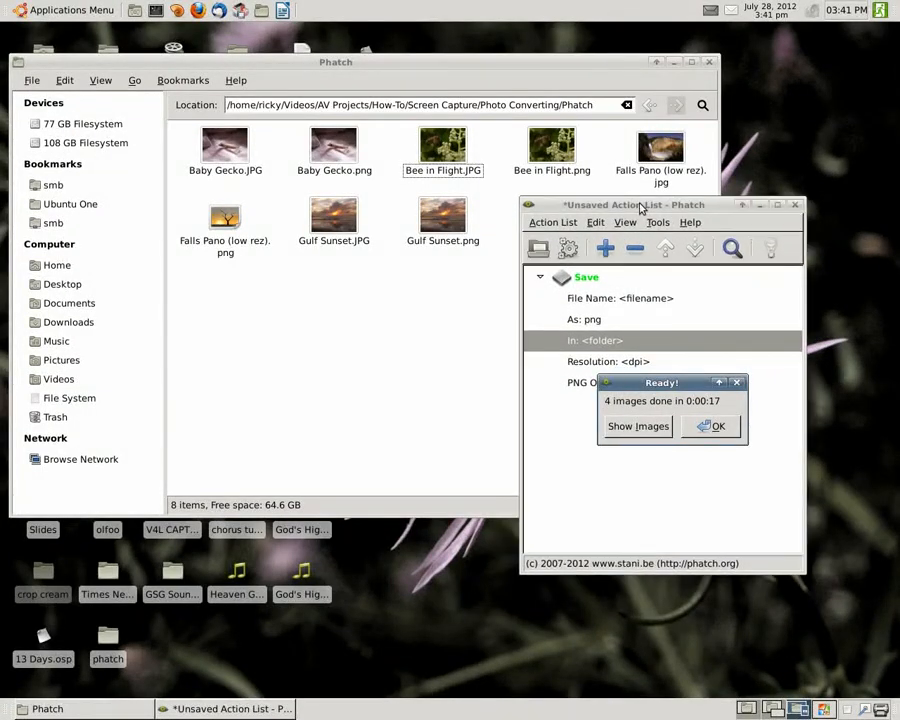
Step: Dismiss the Phatch completion message and switch to the workspace running the WinXP virtual machine
{"action": "left_click", "coordinate": [716, 427]}
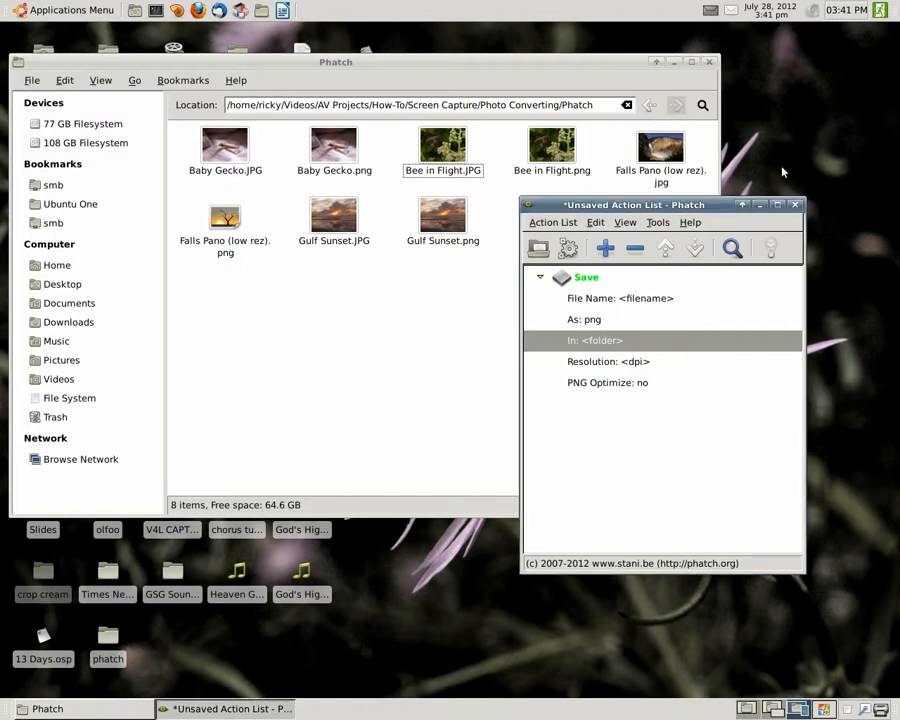
{"action": "scroll", "coordinate": [757, 153], "scroll_direction": "down", "scroll_amount": 1}
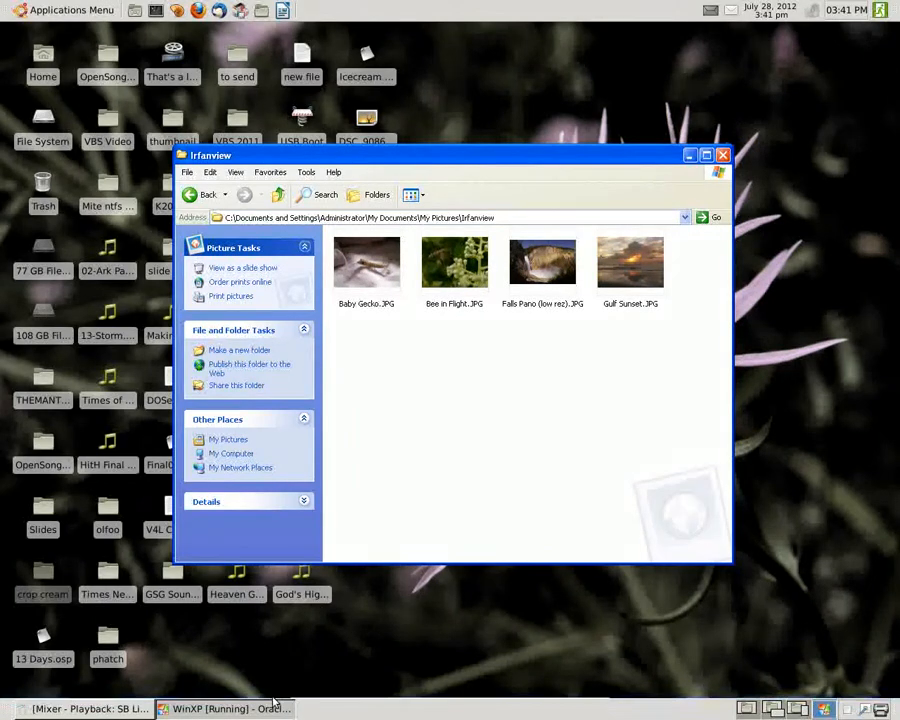
Step: View the IrfanView homepage in the Firefox window inside Windows XP and close the browser
{"action": "left_click", "coordinate": [234, 687]}
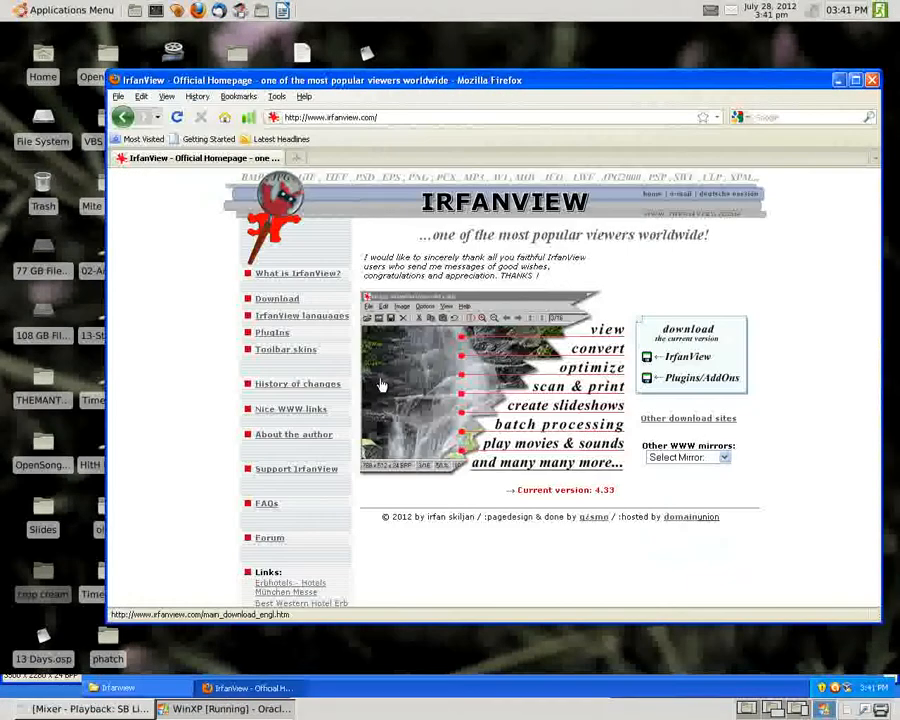
{"action": "left_click_drag", "start_coordinate": [530, 80], "coordinate": [452, 90]}
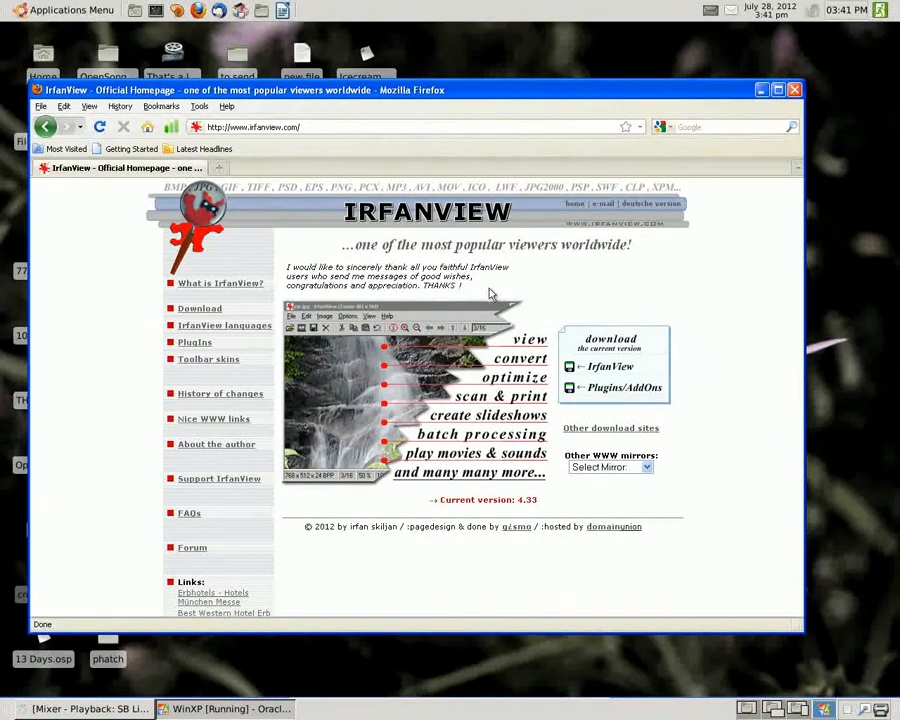
{"action": "left_click_drag", "start_coordinate": [633, 94], "coordinate": [652, 98]}
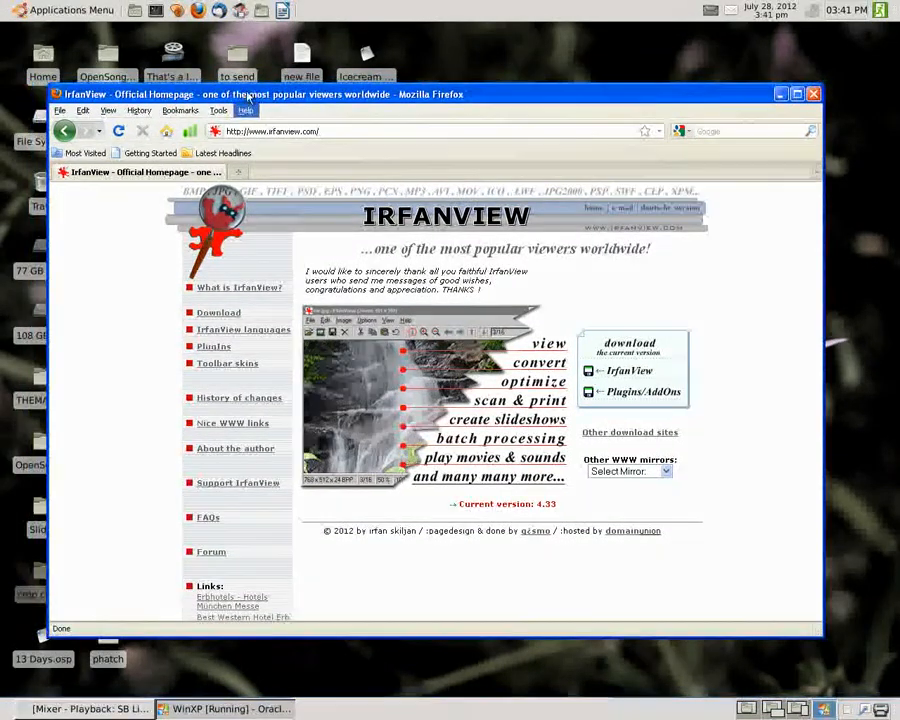
{"action": "left_click", "coordinate": [811, 95]}
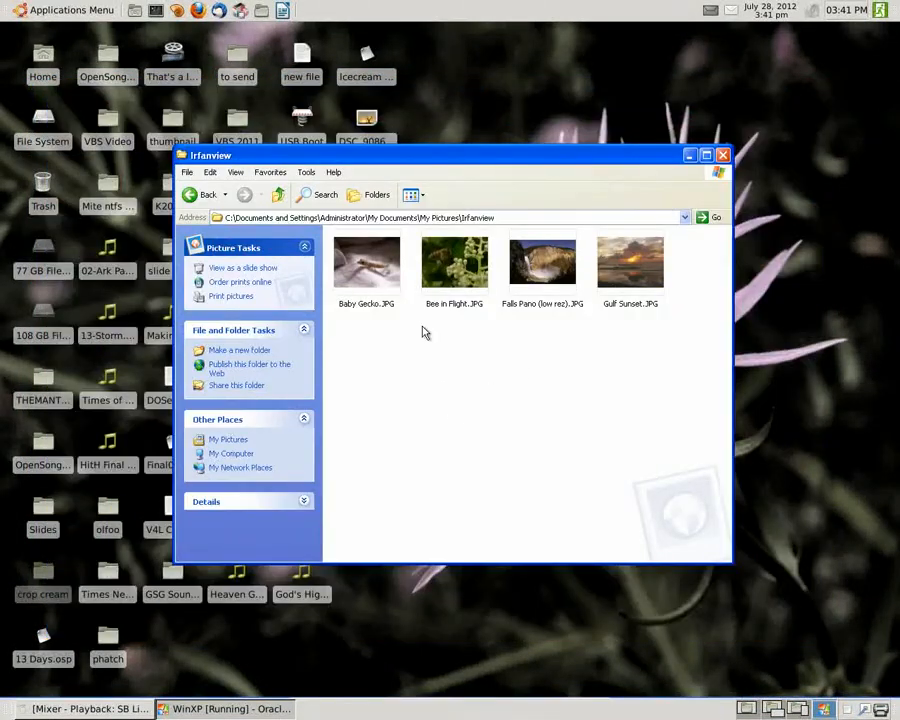
Step: Open Bee in Flight.JPG from the Irfanview folder with IrfanView and bring up its Batch Conversion/Rename dialog
{"action": "right_click", "coordinate": [426, 374]}
{"action": "left_click", "coordinate": [422, 362]}
{"action": "right_click", "coordinate": [447, 280]}
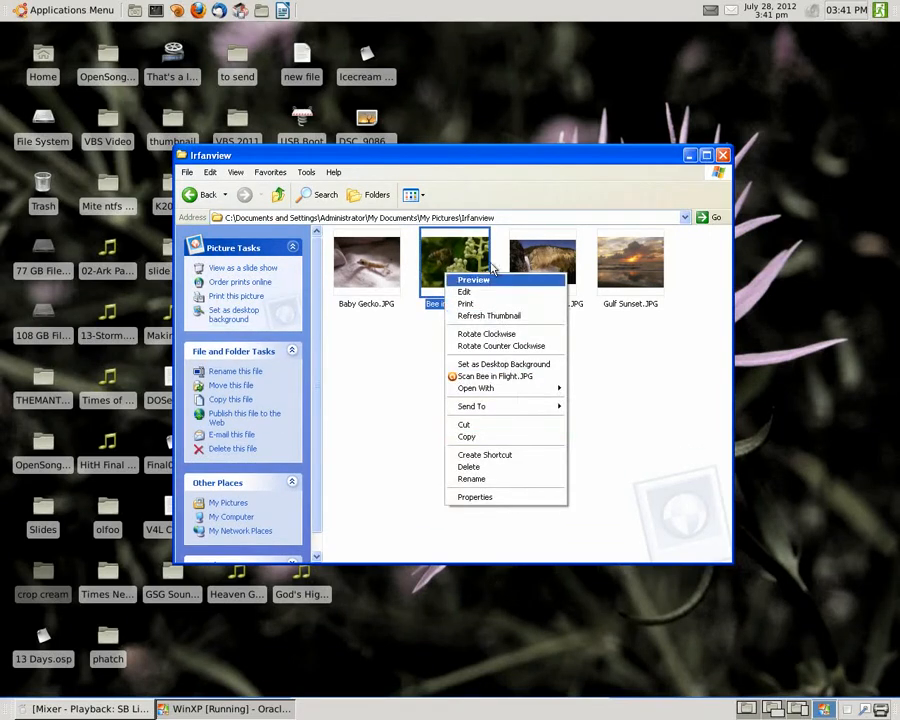
{"action": "mouse_move", "coordinate": [526, 390]}
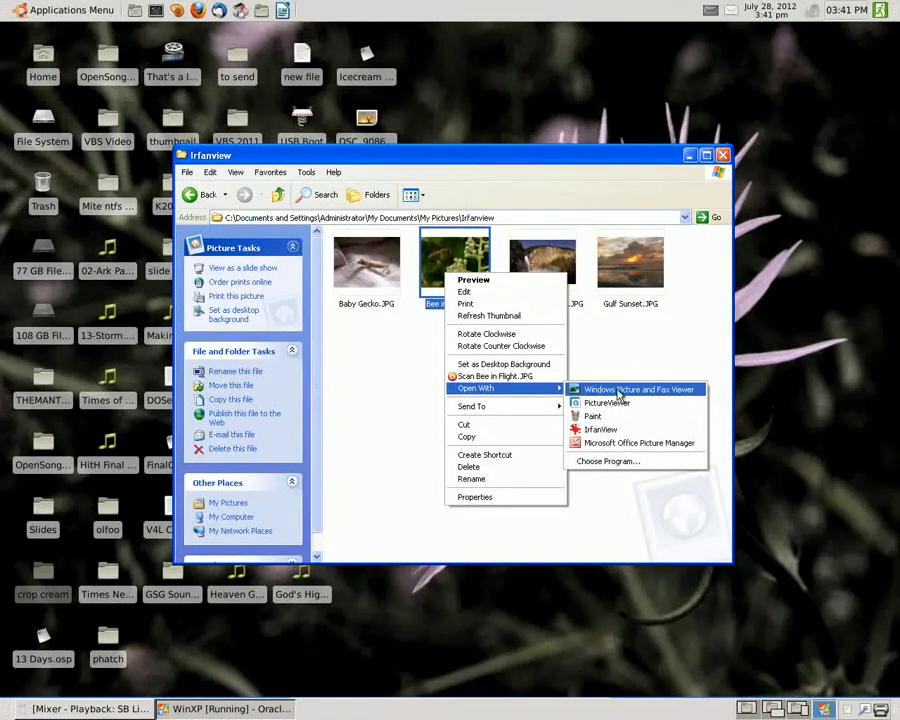
{"action": "left_click", "coordinate": [616, 430]}
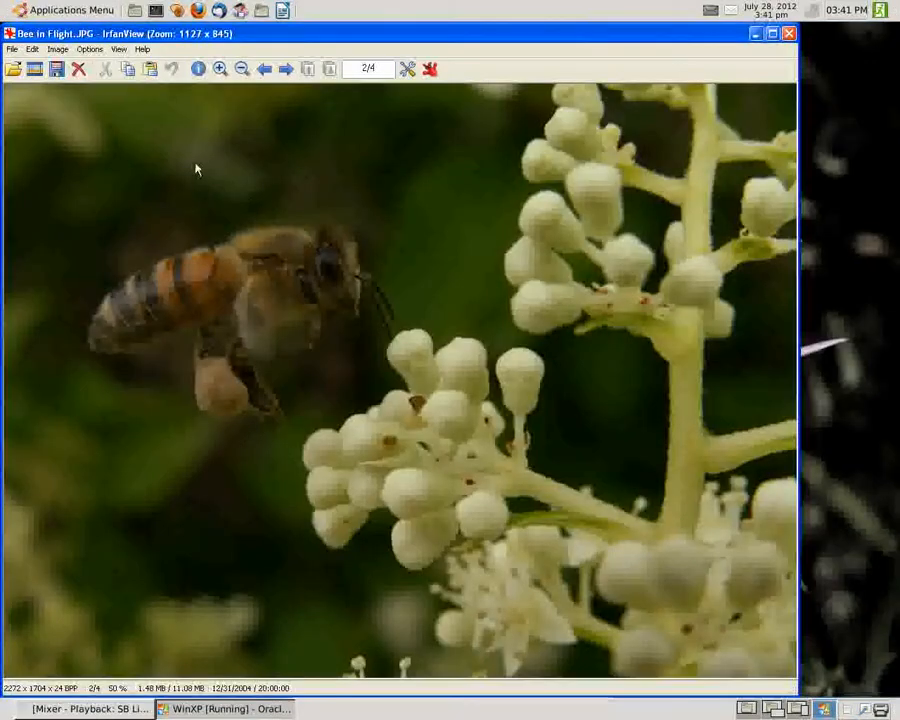
{"action": "left_click", "coordinate": [12, 49]}
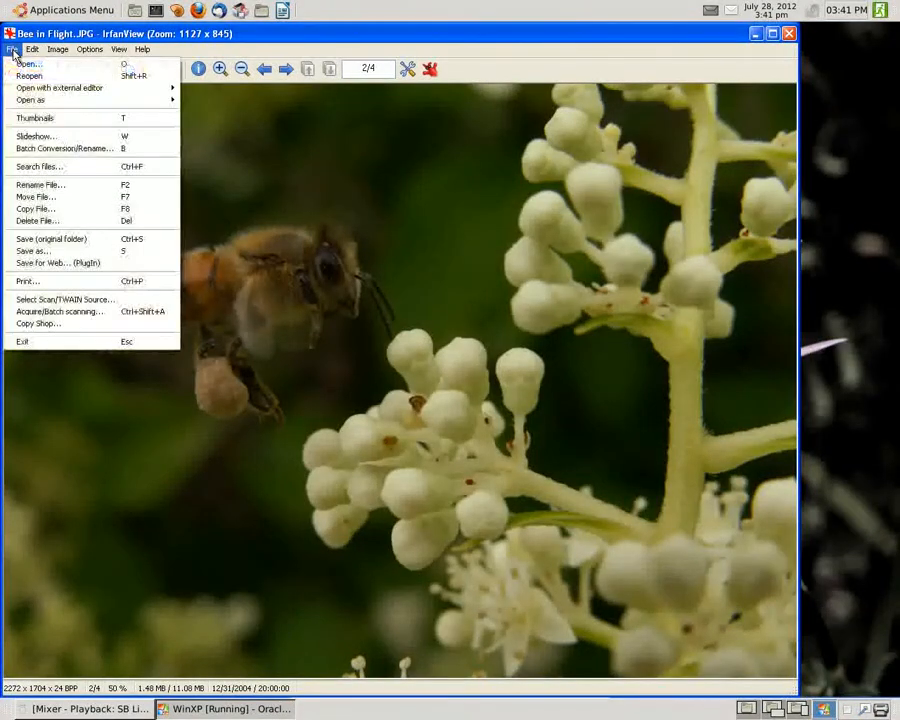
{"action": "left_click", "coordinate": [57, 150]}
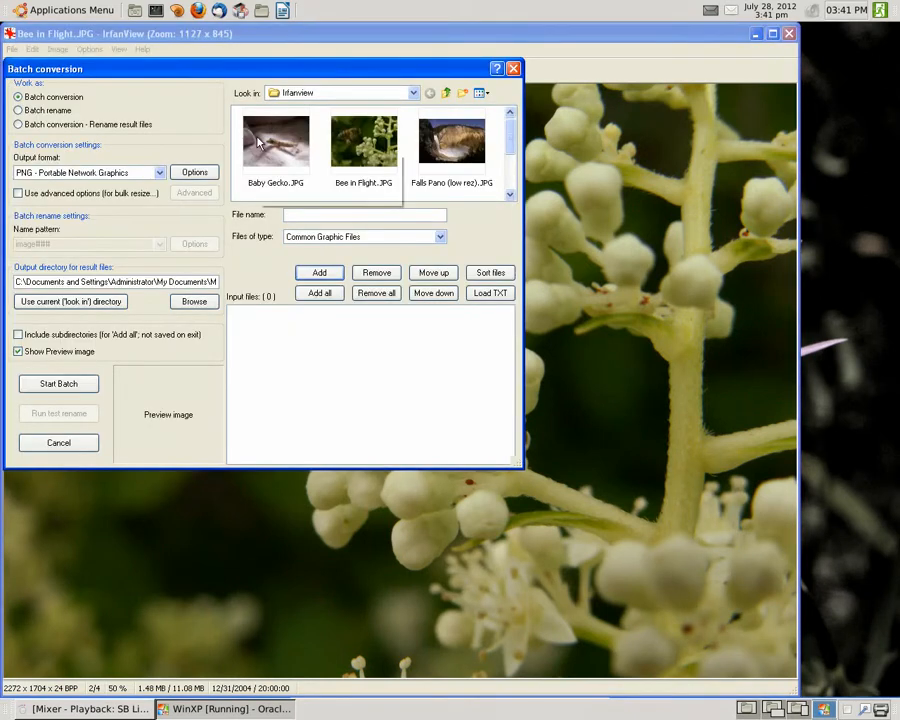
Step: Add all four JPG photos, from Baby Gecko.JPG through Gulf Sunset.JPG, to the batch input files
{"action": "mouse_move", "coordinate": [507, 136]}
{"action": "left_mouse_down"}
{"action": "mouse_move", "coordinate": [514, 181]}
{"action": "mouse_move", "coordinate": [507, 136]}
{"action": "left_mouse_up"}
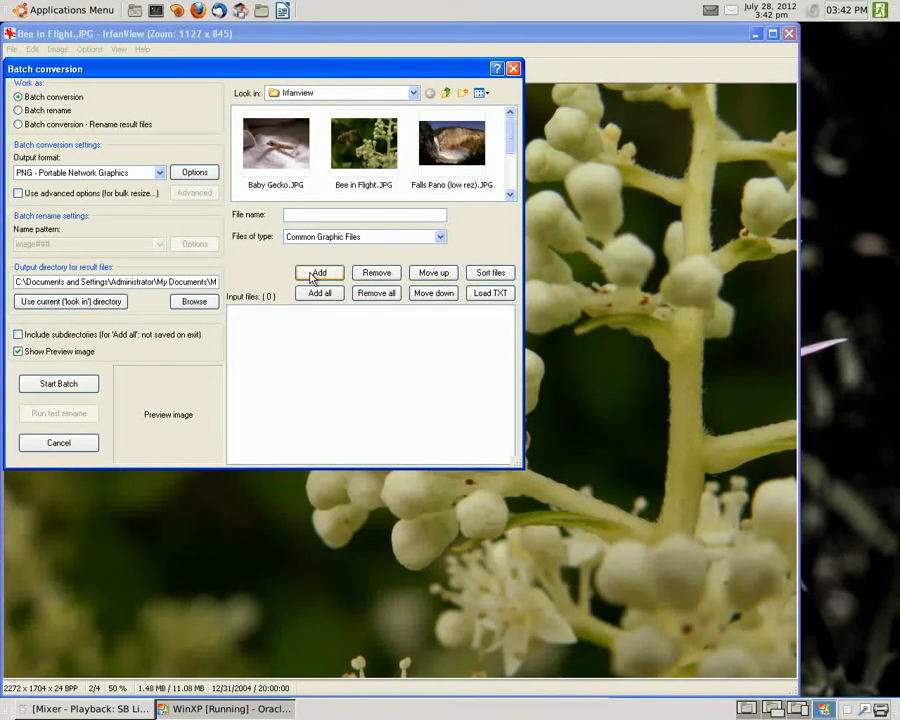
{"action": "left_click", "coordinate": [275, 145]}
{"action": "scroll", "coordinate": [300, 150], "scroll_direction": "down", "scroll_amount": 3}
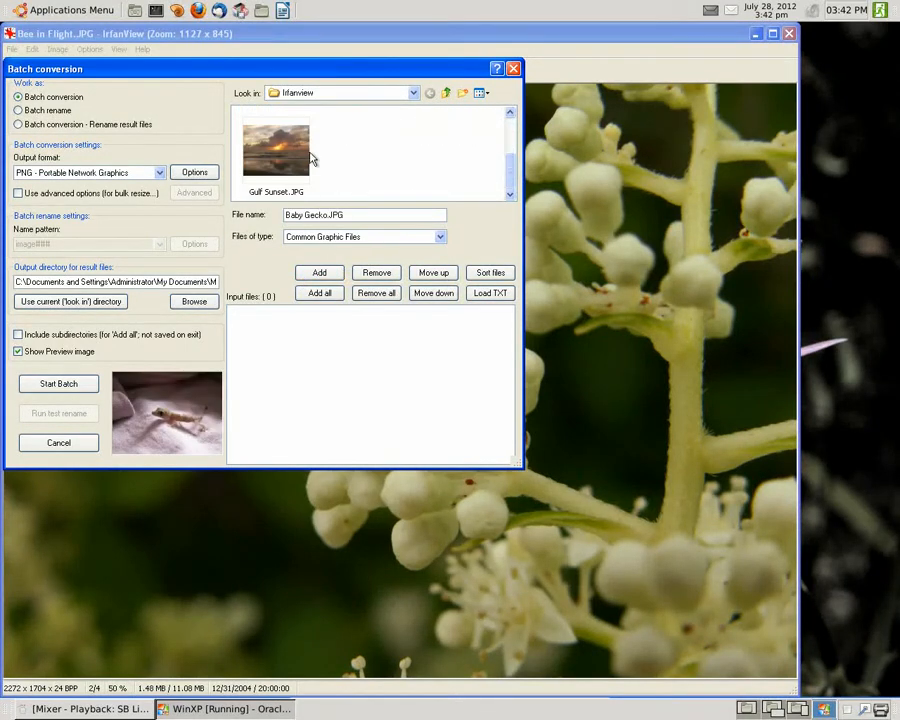
{"action": "left_click", "coordinate": [270, 168], "text": "shift"}
{"action": "left_click", "coordinate": [320, 273]}
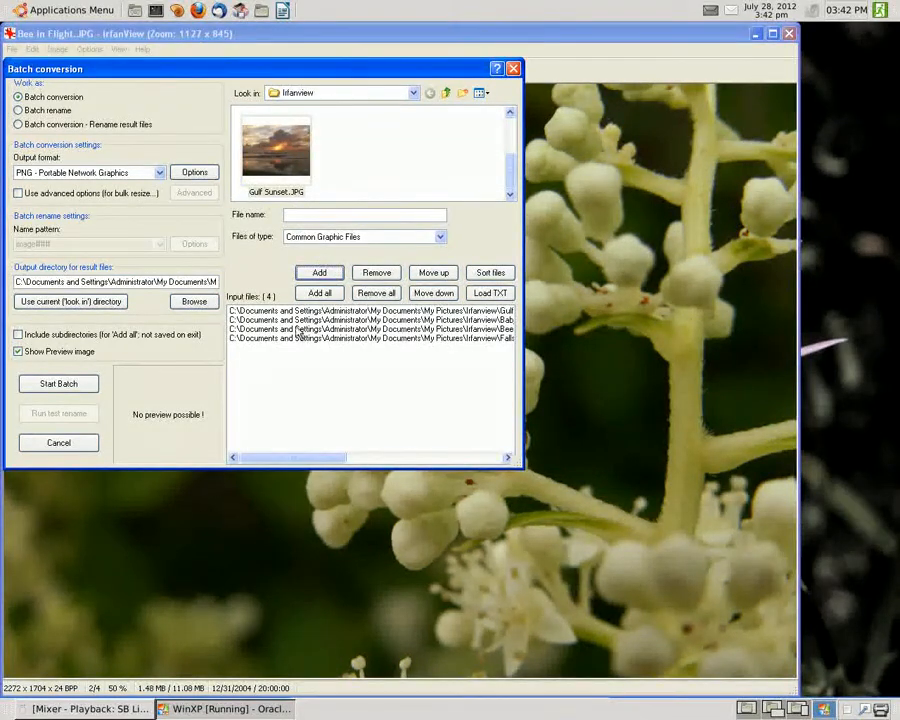
Step: Keep PNG - Portable Network Graphics as the batch output format and start the conversion
{"action": "left_click", "coordinate": [159, 174]}
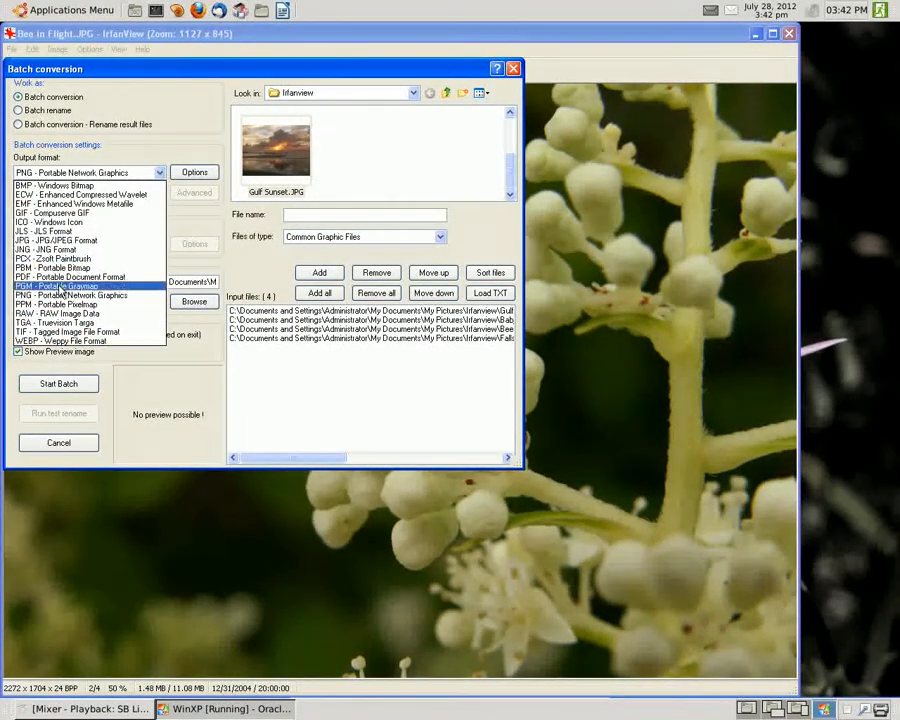
{"action": "left_click", "coordinate": [194, 143]}
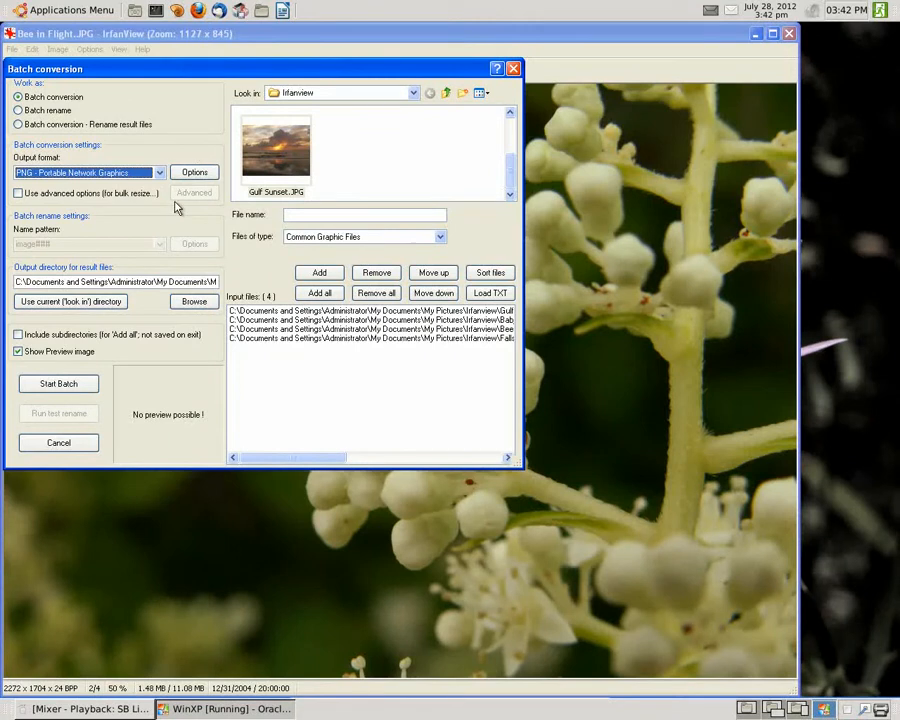
{"action": "left_click", "coordinate": [64, 385]}
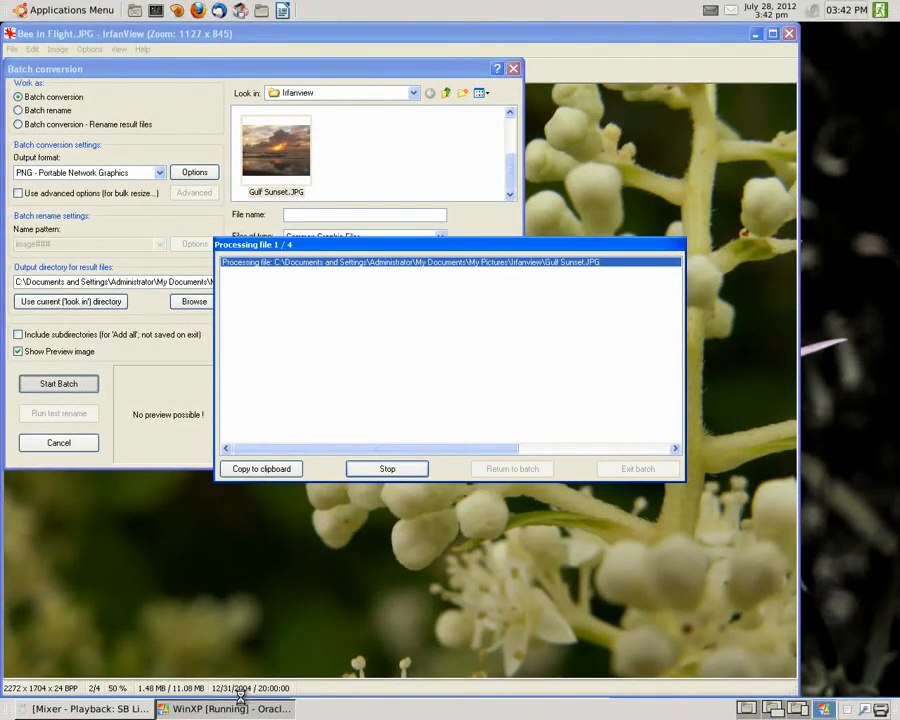
Step: Check the converted files in the Irfanview folder window, exit the finished batch and close IrfanView
{"action": "left_click", "coordinate": [170, 688]}
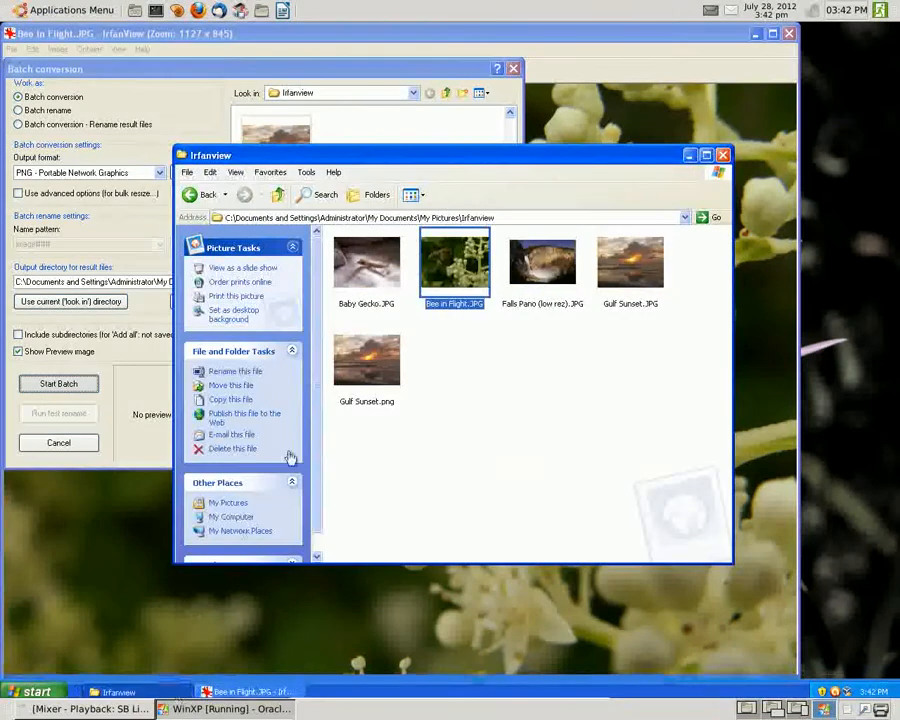
{"action": "left_click_drag", "start_coordinate": [460, 158], "coordinate": [298, 117]}
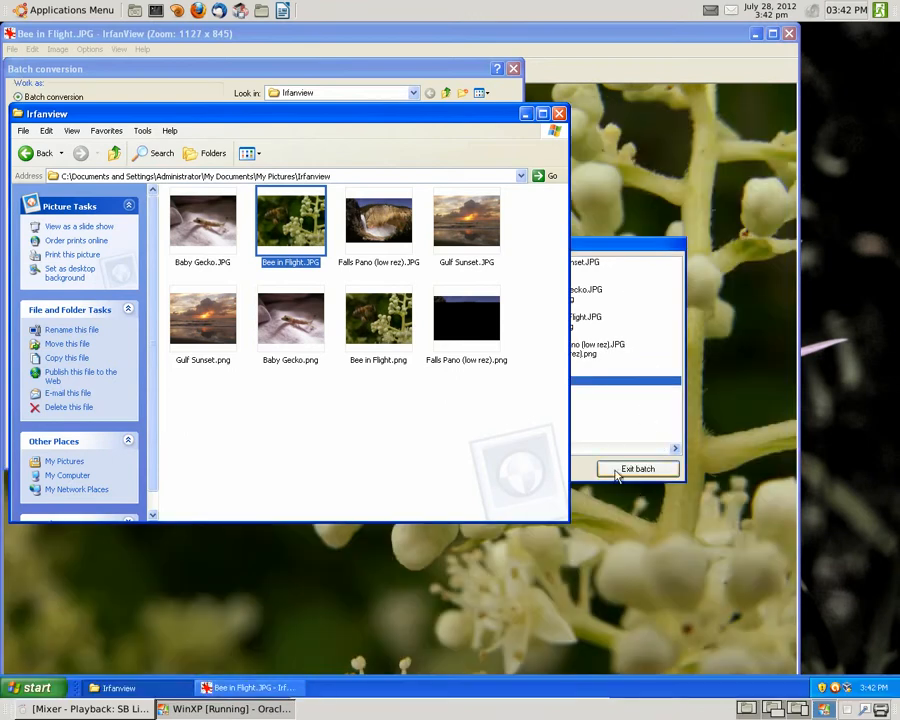
{"action": "left_click", "coordinate": [590, 474]}
{"action": "left_click", "coordinate": [638, 468]}
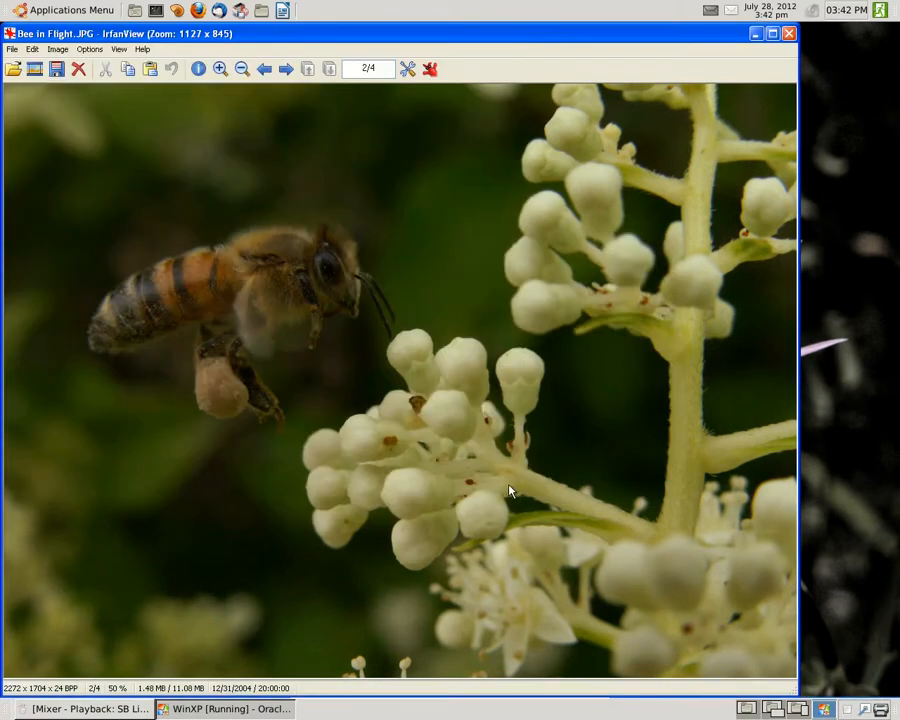
{"action": "left_click", "coordinate": [788, 34]}
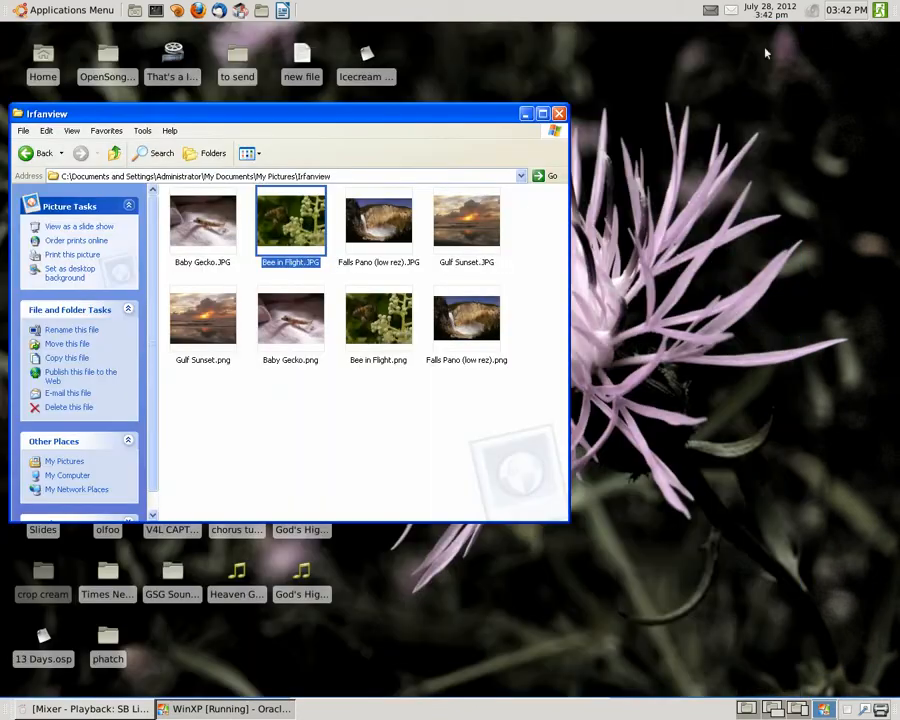
{"action": "left_click_drag", "start_coordinate": [196, 402], "coordinate": [506, 290]}
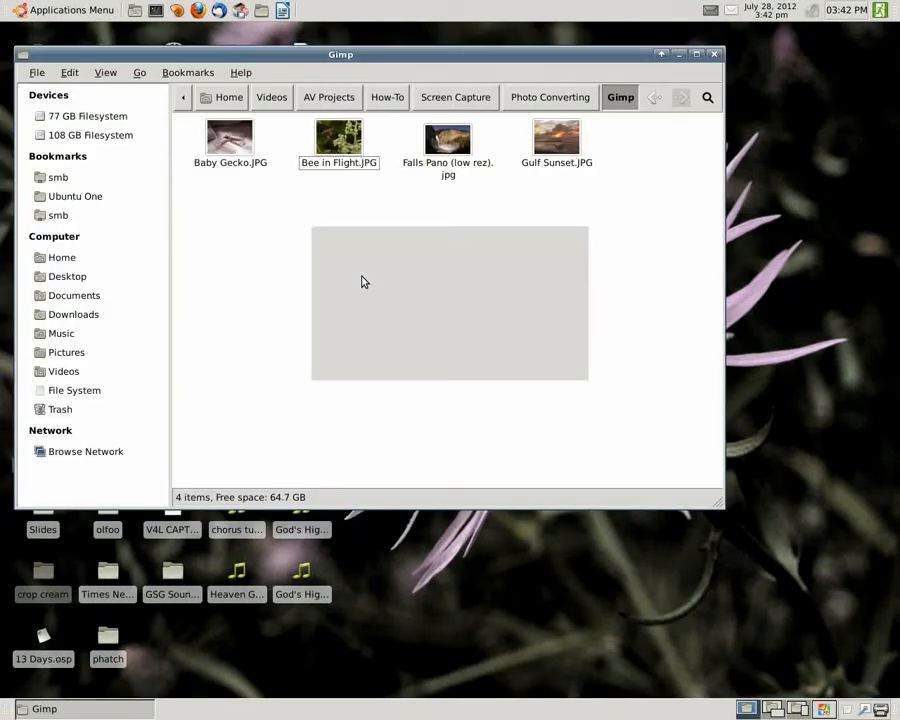
Step: Launch GIMP, open Baby Gecko.JPG from the Gimp folder in it, and reposition the image window
{"action": "type", "text": "gimp"}
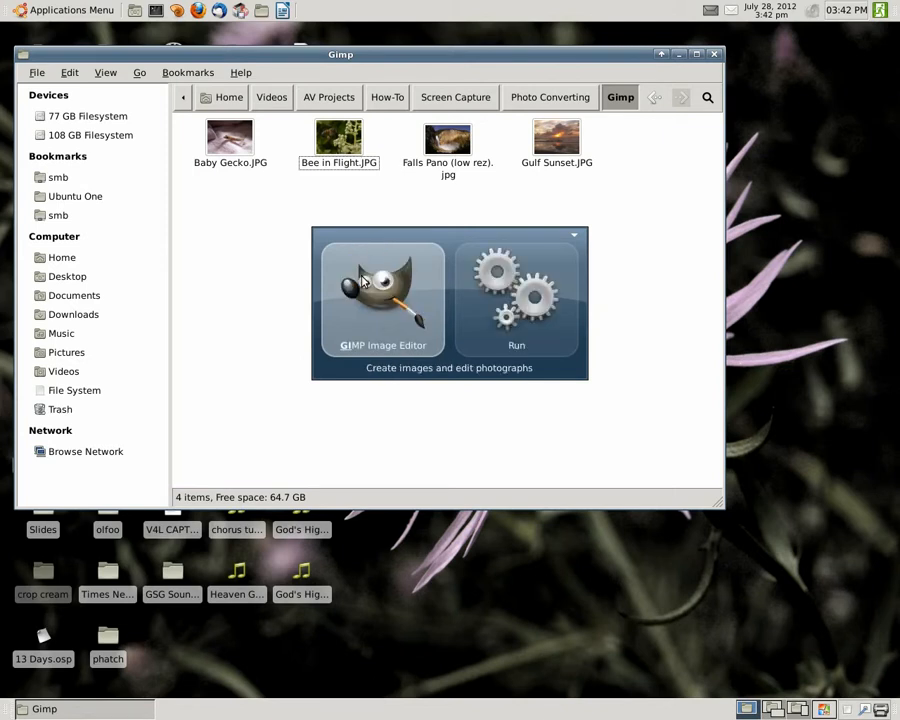
{"action": "key", "text": "Return"}
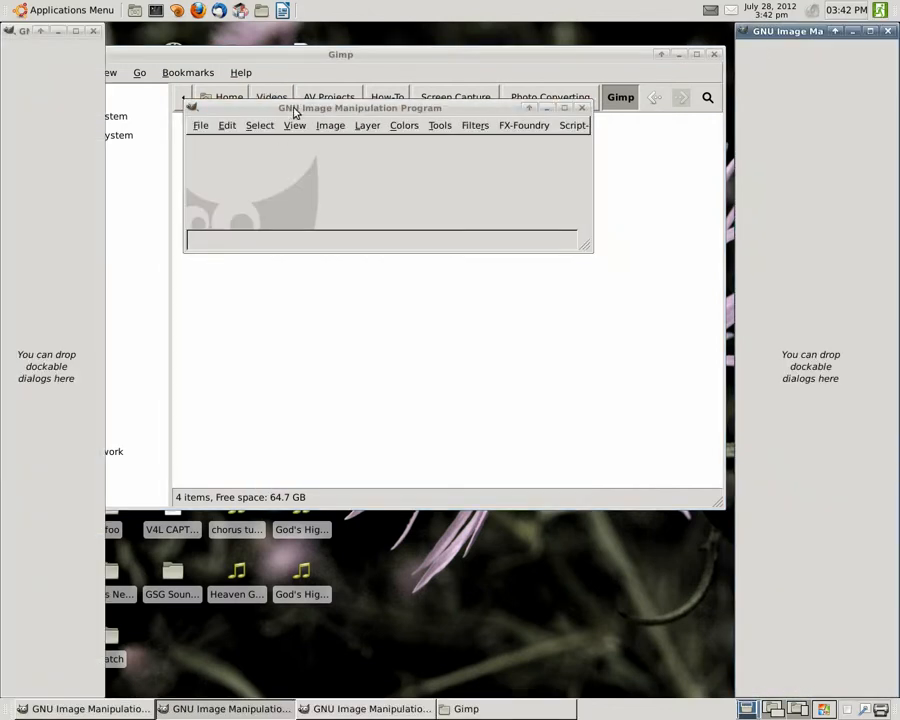
{"action": "left_click_drag", "start_coordinate": [294, 110], "coordinate": [347, 517]}
{"action": "left_click_drag", "start_coordinate": [205, 177], "coordinate": [410, 578]}
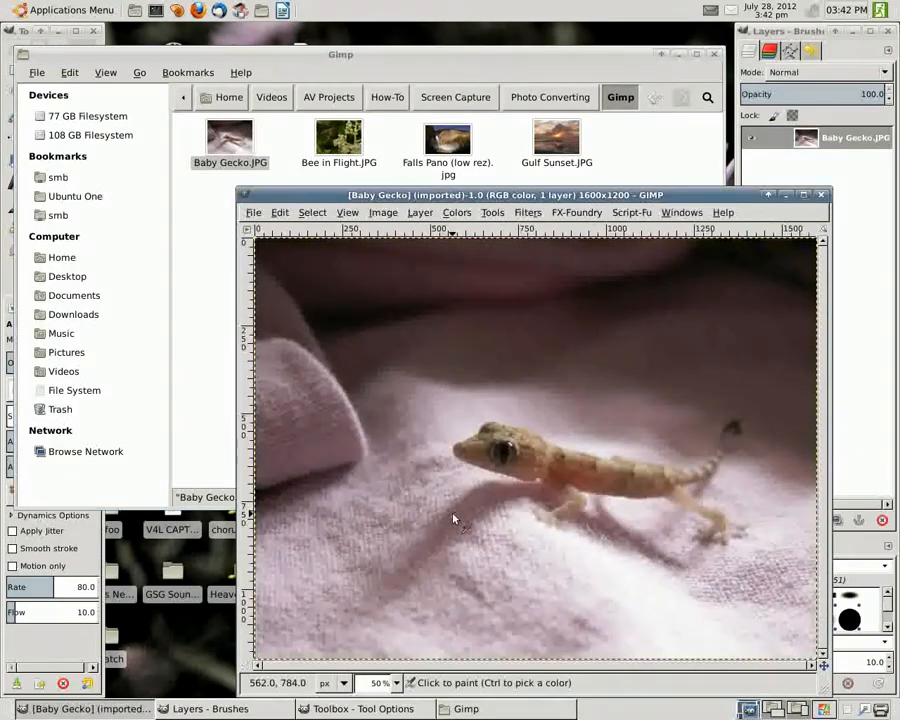
{"action": "left_click_drag", "start_coordinate": [480, 195], "coordinate": [381, 84]}
Step: Start exporting the gecko image, filter the file types to PNG image (*.png) and name the file Baby Gecko.png
{"action": "left_click", "coordinate": [155, 101]}
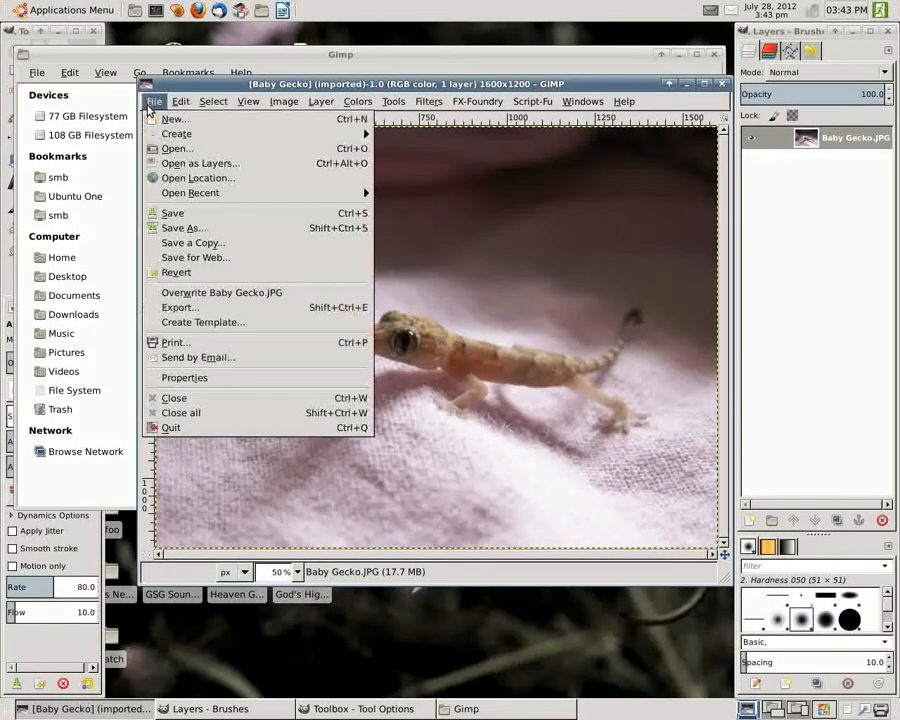
{"action": "left_click", "coordinate": [181, 307]}
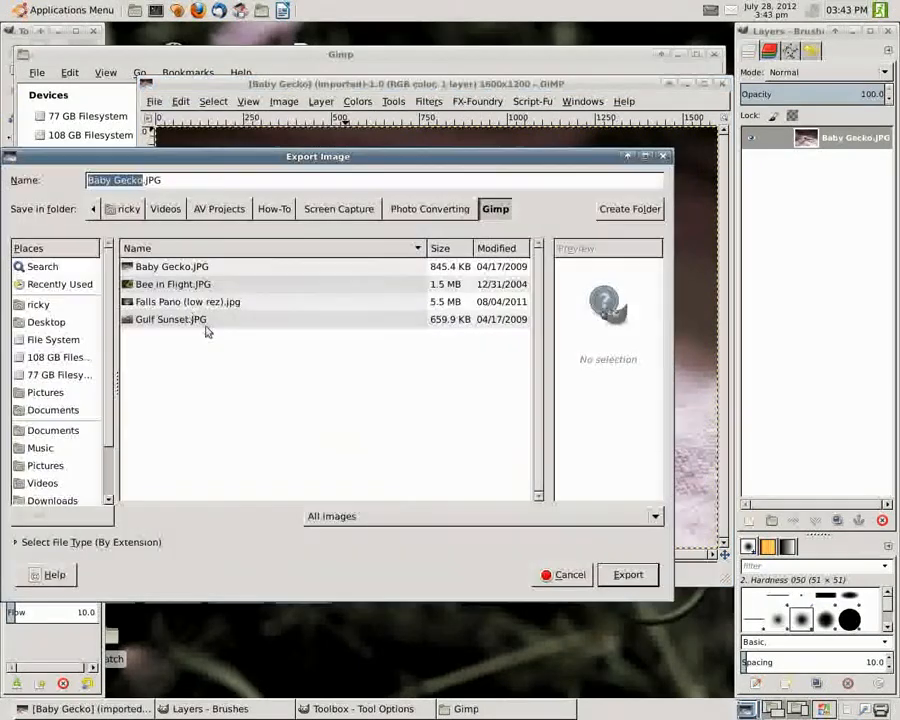
{"action": "left_click", "coordinate": [421, 512]}
{"action": "scroll", "coordinate": [432, 604], "scroll_direction": "down", "scroll_amount": 5}
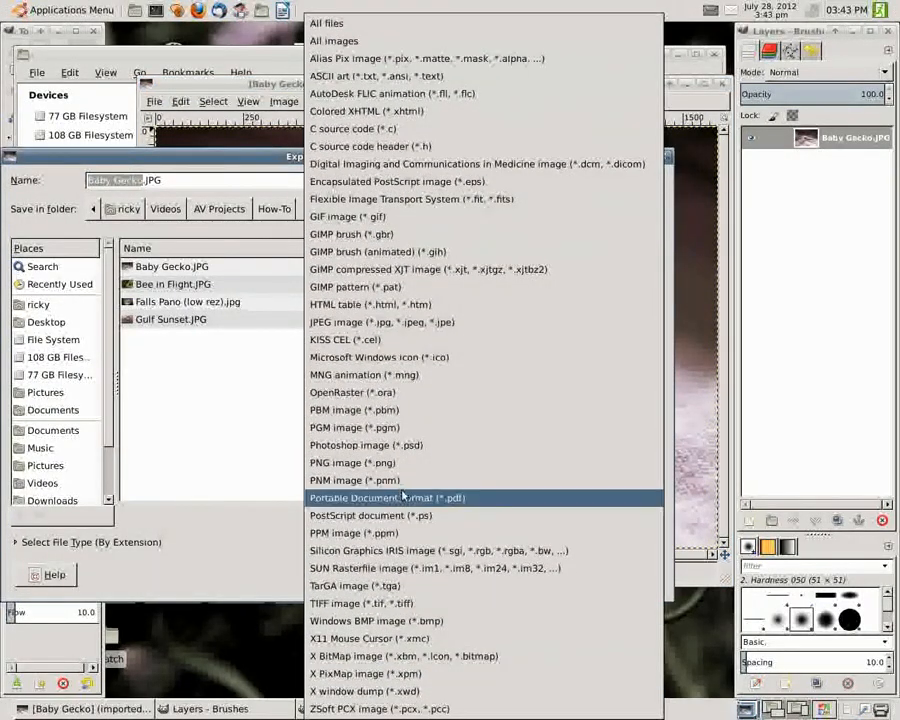
{"action": "left_click", "coordinate": [370, 462]}
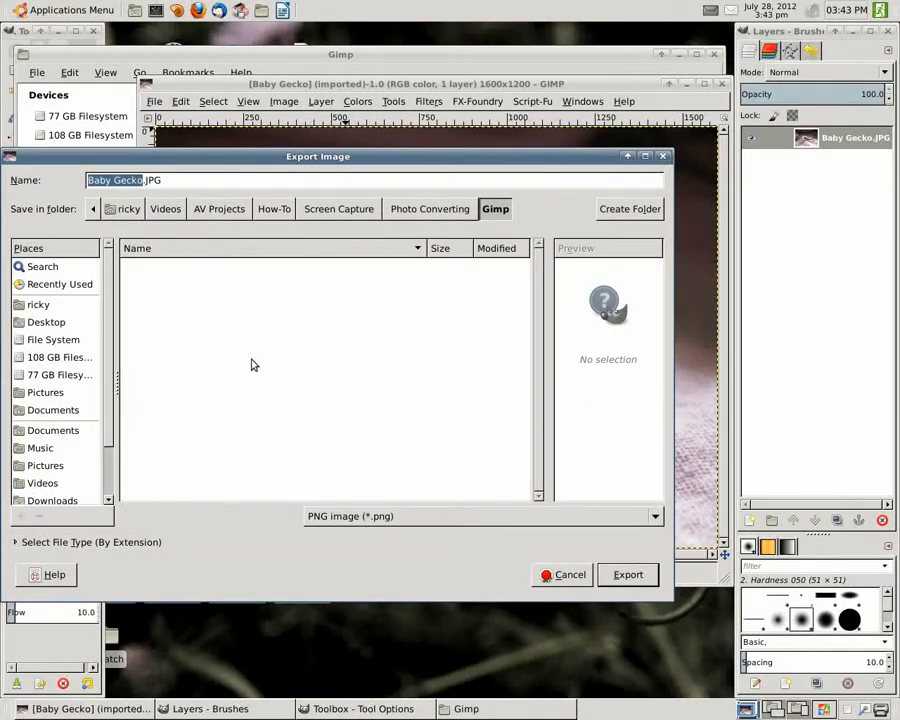
{"action": "left_click_drag", "start_coordinate": [170, 181], "coordinate": [144, 182]}
{"action": "key", "text": "BackSpace"}
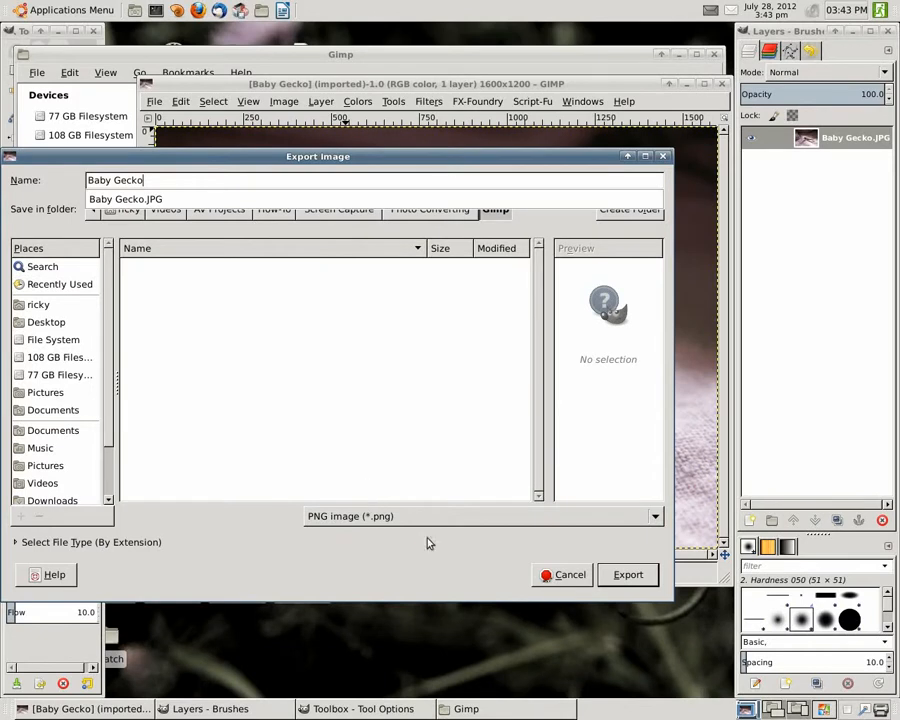
{"action": "type", "text": ".png"}
{"action": "left_click", "coordinate": [167, 186]}
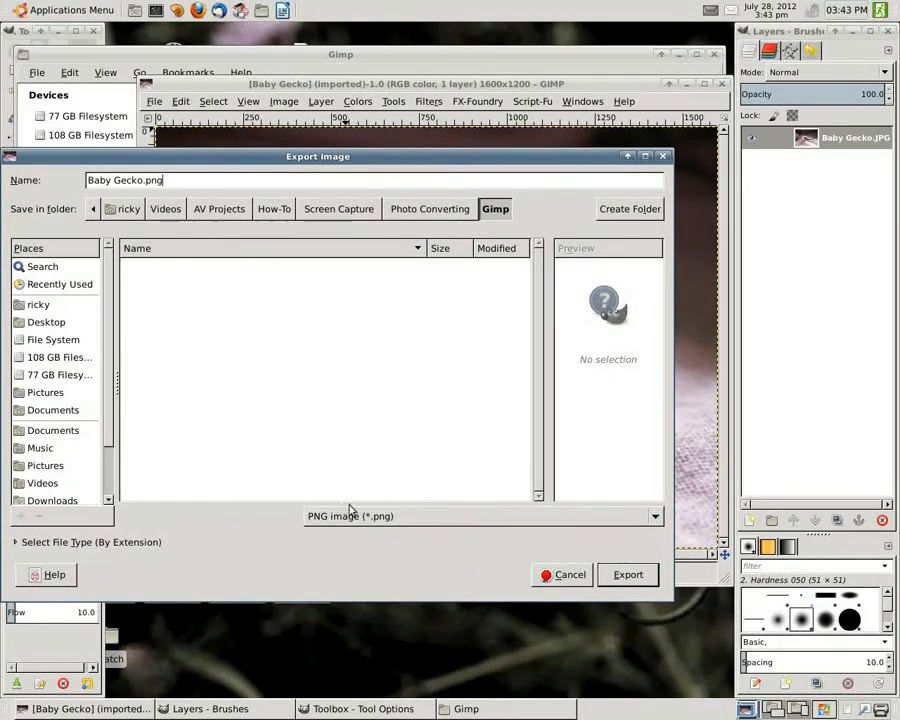
Step: Export the PNG with compression level 0 and bring the Gimp folder forward to check the new file
{"action": "left_click", "coordinate": [628, 577]}
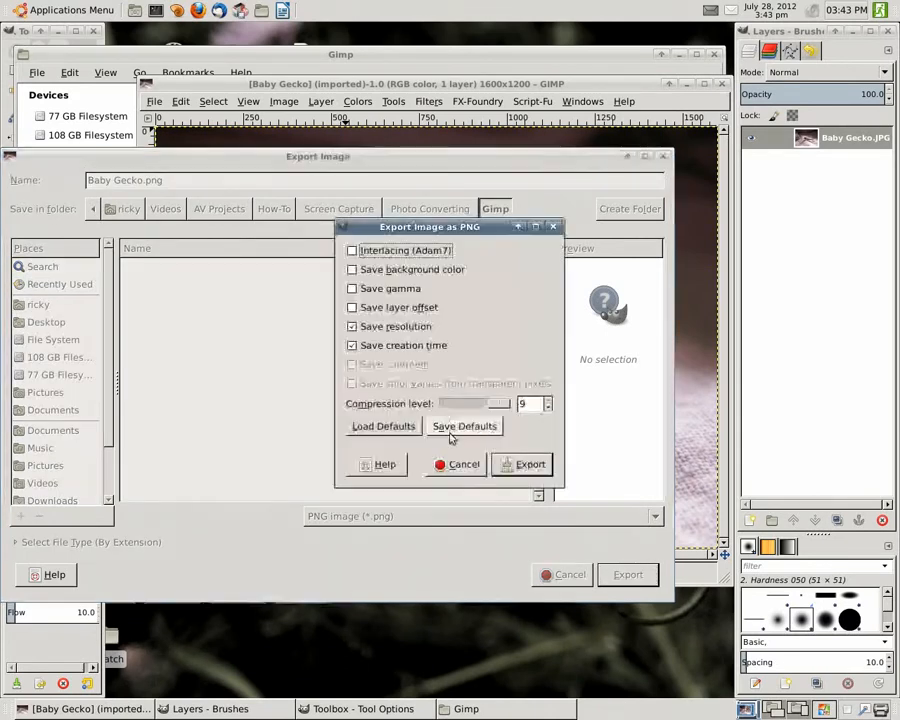
{"action": "left_click_drag", "start_coordinate": [497, 403], "coordinate": [329, 403]}
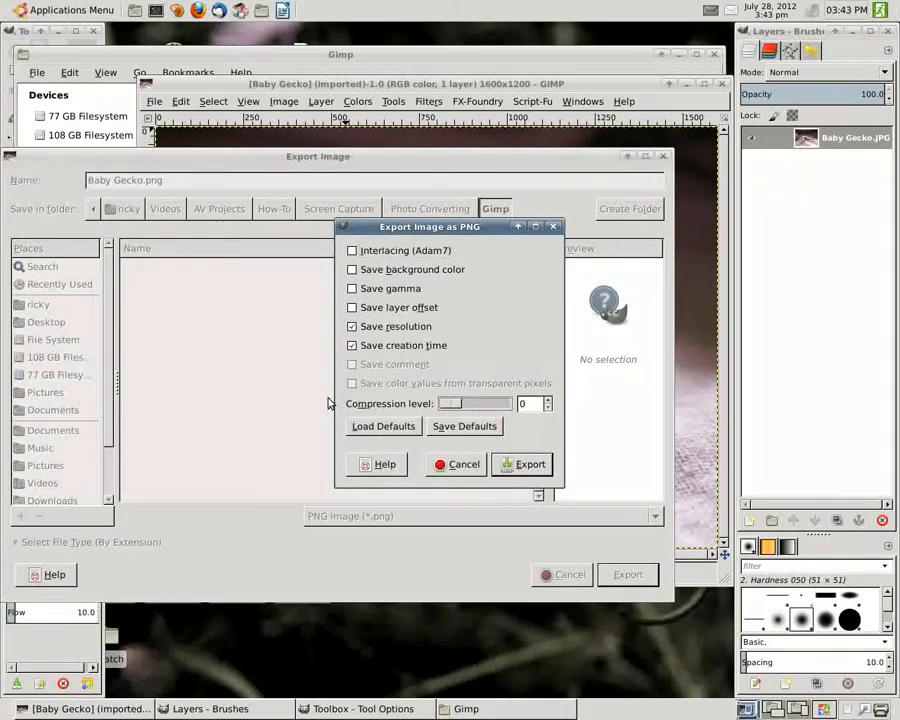
{"action": "left_click", "coordinate": [525, 466]}
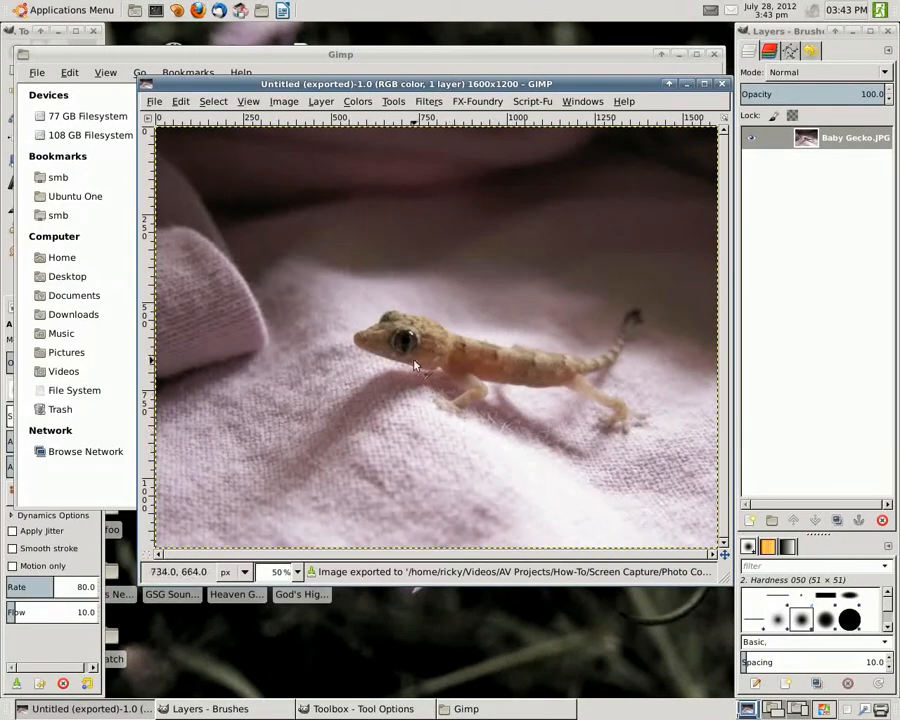
{"action": "left_click", "coordinate": [484, 709]}
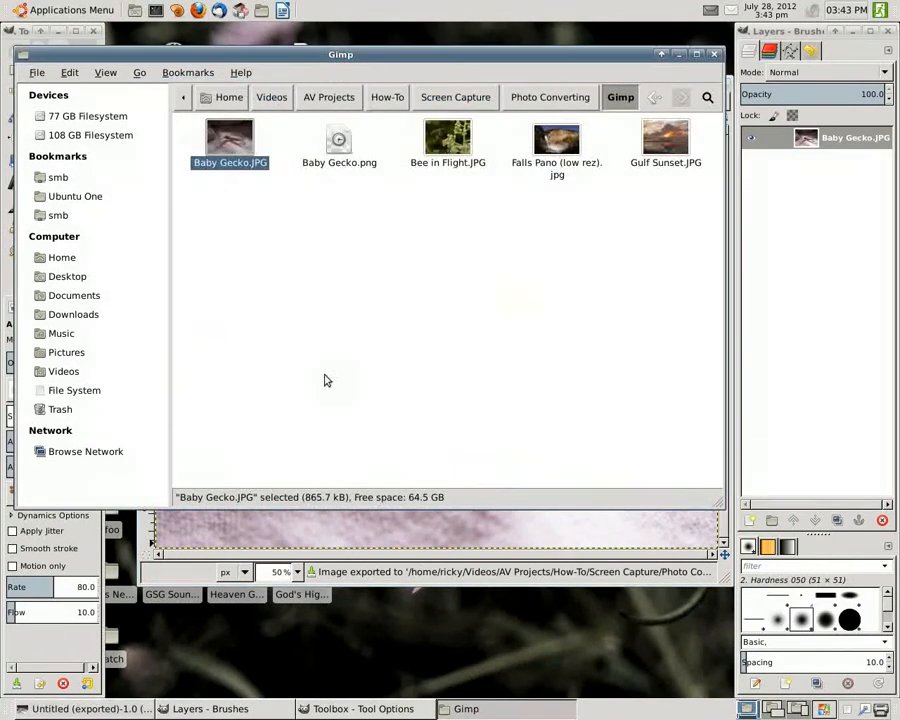
Step: Permanently delete the exported Baby Gecko.png from the Gimp folder
{"action": "left_click", "coordinate": [337, 143]}
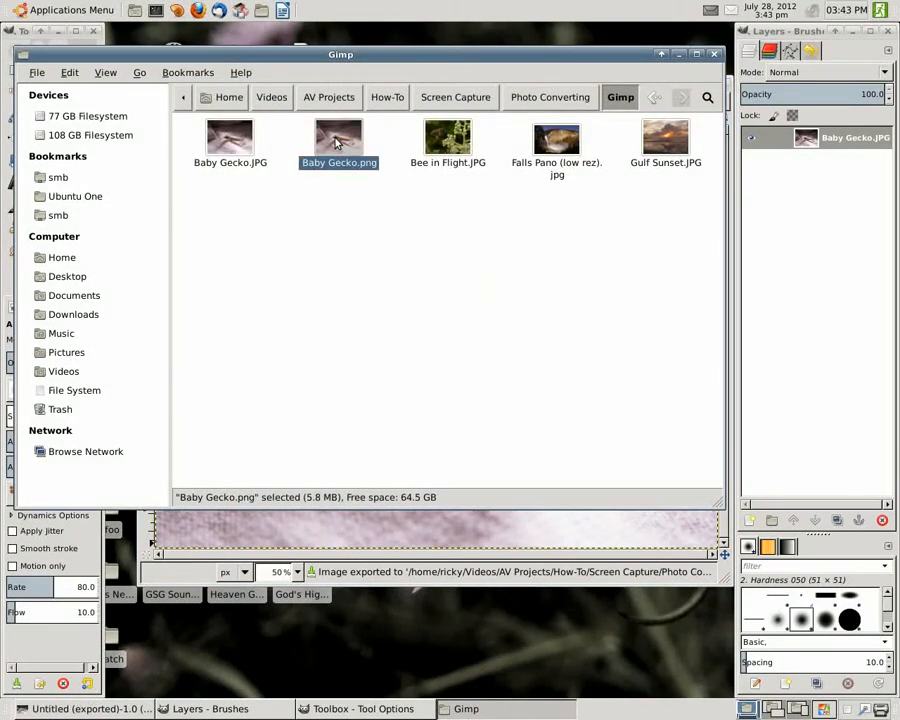
{"action": "key", "text": "shift+Delete"}
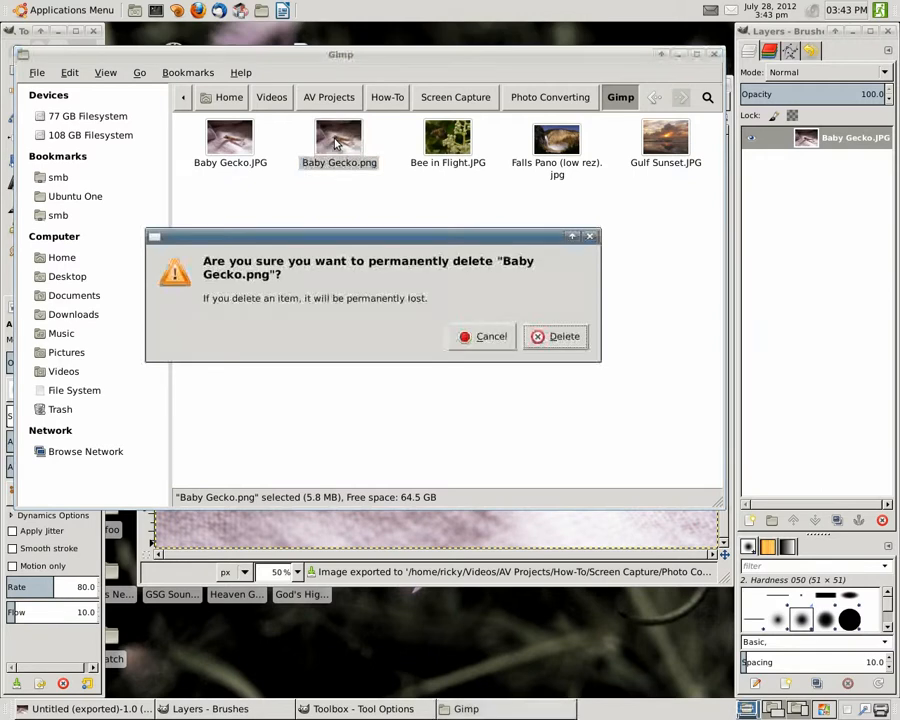
{"action": "key", "text": "Return"}
Step: Return to the GIMP image window, open David's Batch Processor from the batch filters and reposition its window
{"action": "left_click", "coordinate": [472, 572]}
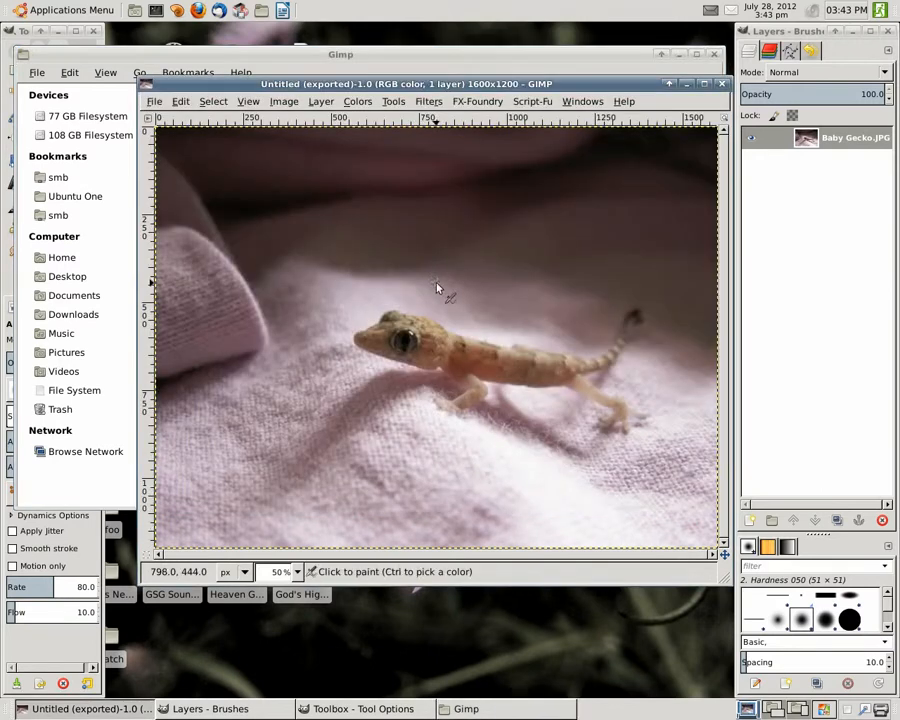
{"action": "left_click", "coordinate": [477, 101]}
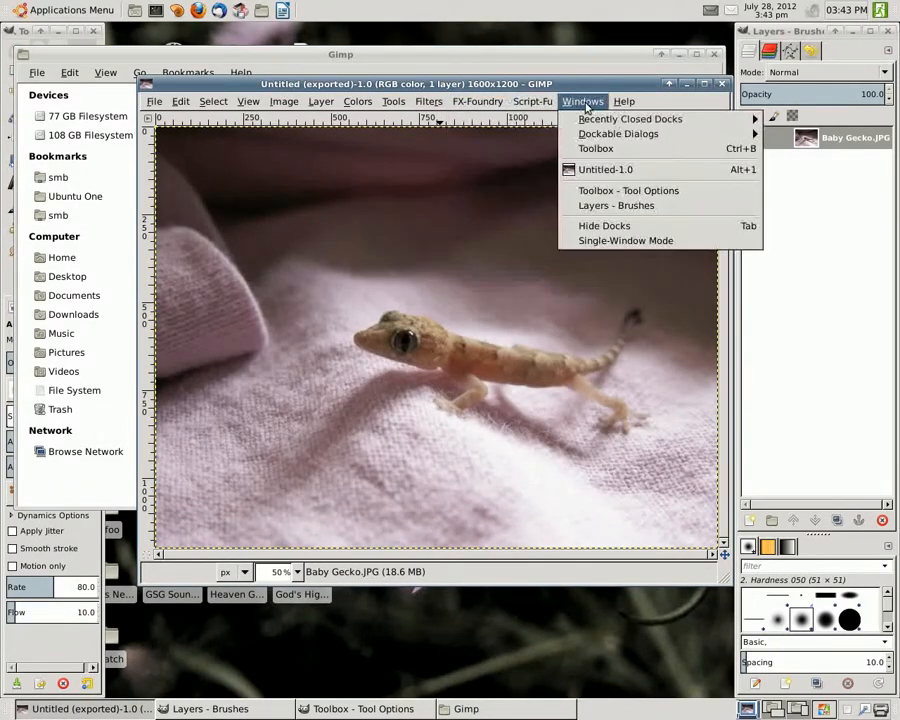
{"action": "mouse_move", "coordinate": [430, 101]}
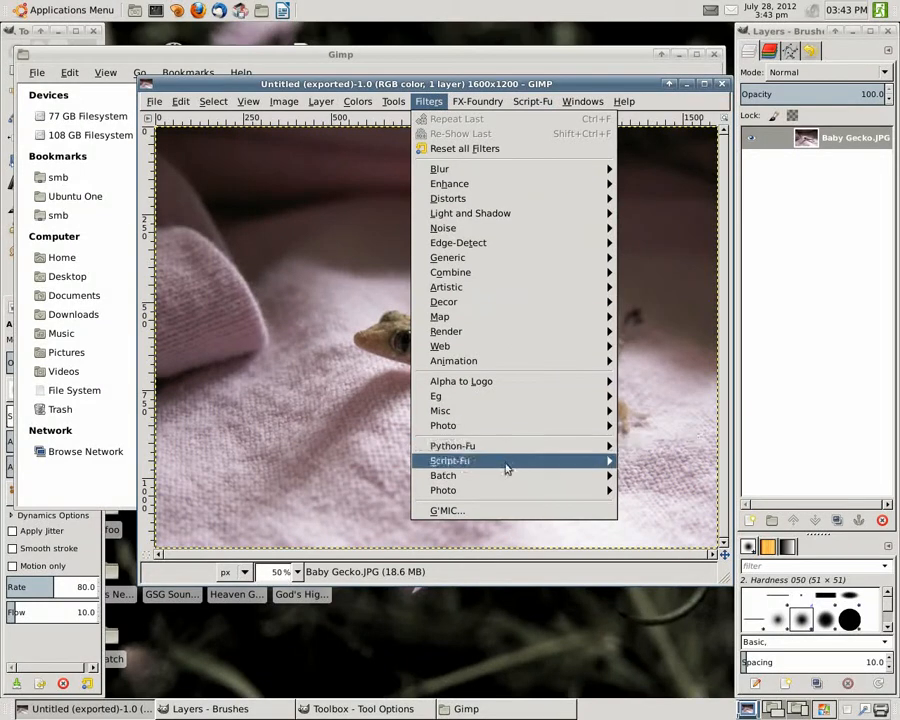
{"action": "mouse_move", "coordinate": [508, 478]}
{"action": "left_click", "coordinate": [666, 475]}
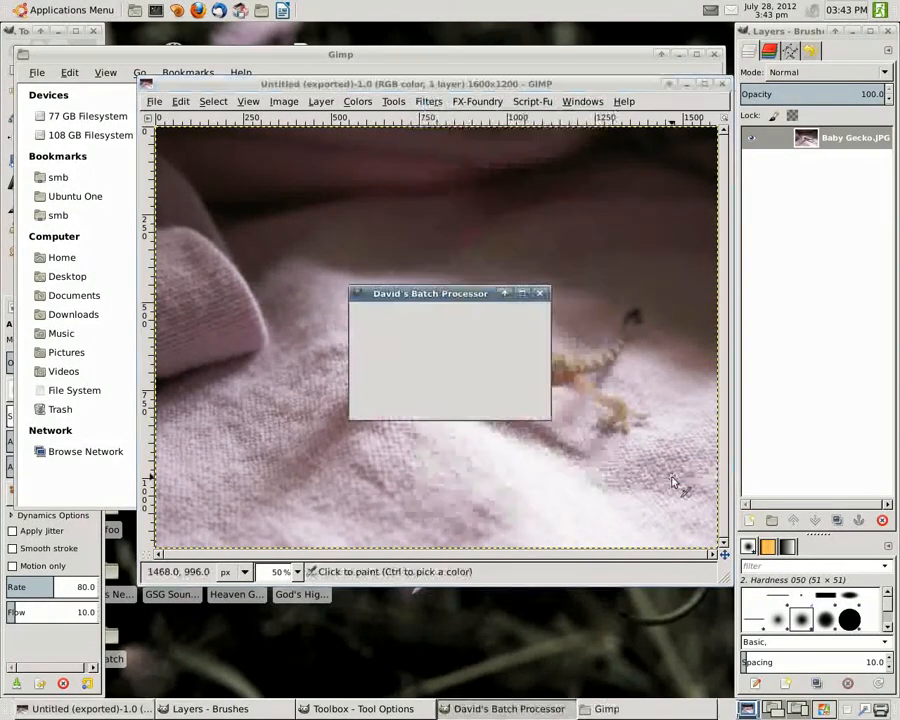
{"action": "left_click_drag", "start_coordinate": [477, 303], "coordinate": [494, 328]}
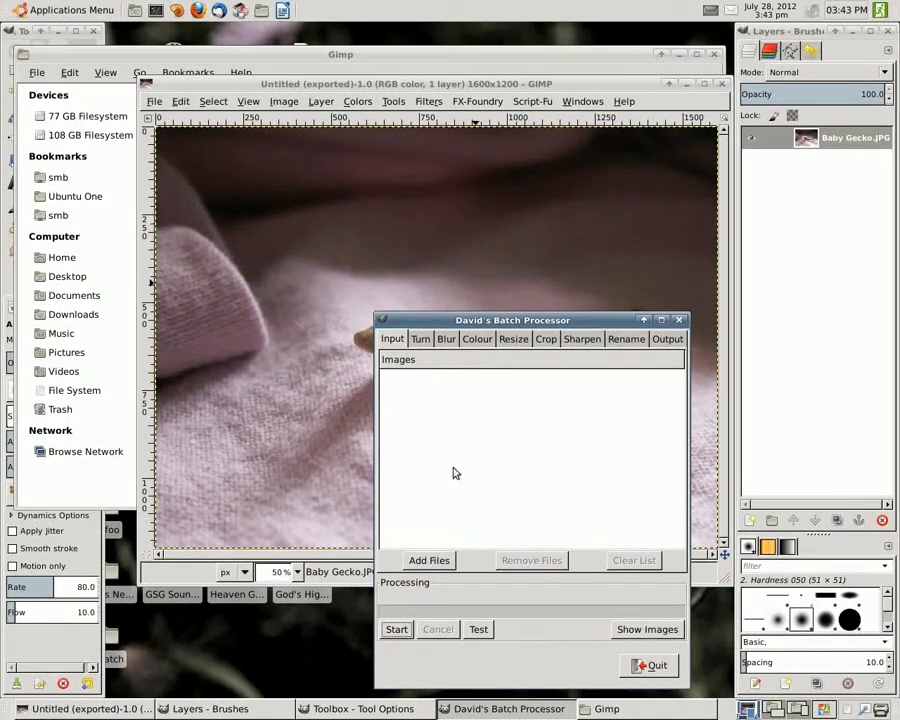
Step: Add all four JPG photos, Baby Gecko through Gulf Sunset, from the Photo Converting/Gimp folder to the batch input list
{"action": "left_click", "coordinate": [429, 560]}
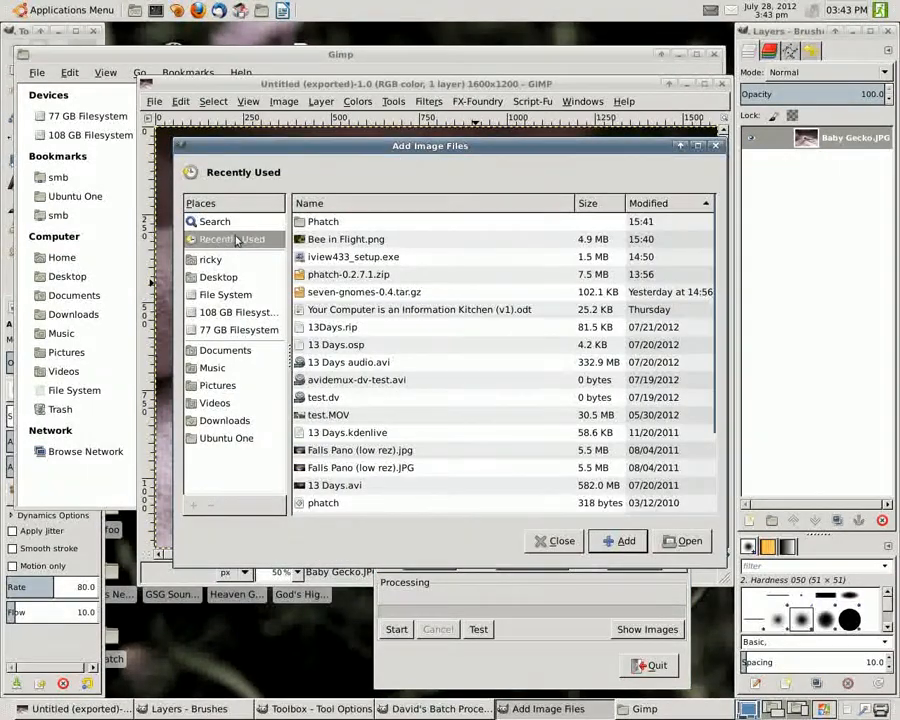
{"action": "left_click", "coordinate": [310, 222]}
{"action": "double_click", "coordinate": [310, 222]}
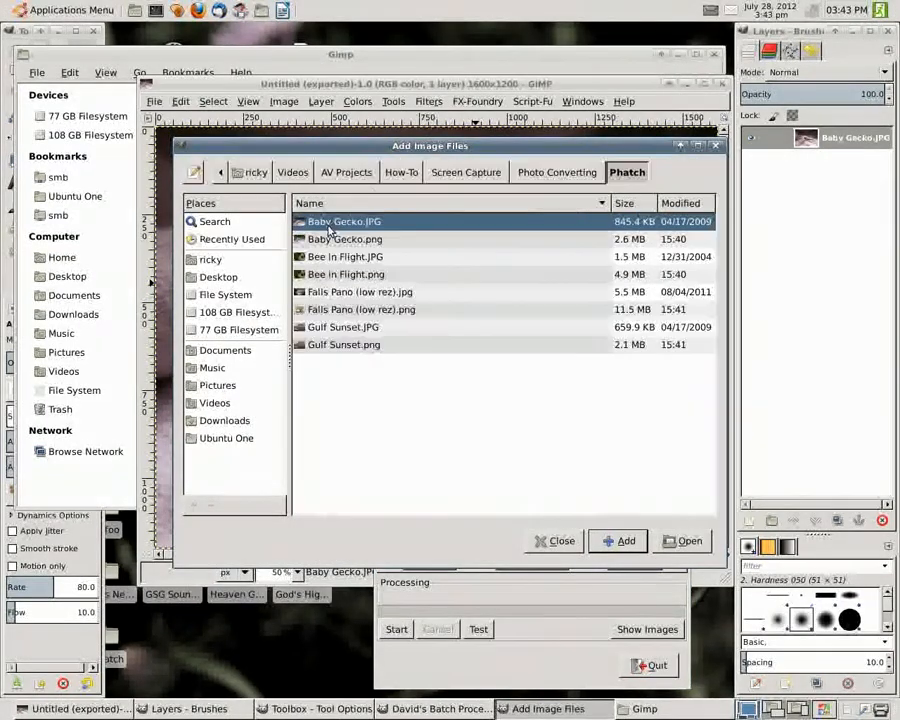
{"action": "left_click", "coordinate": [550, 172]}
{"action": "double_click", "coordinate": [345, 240]}
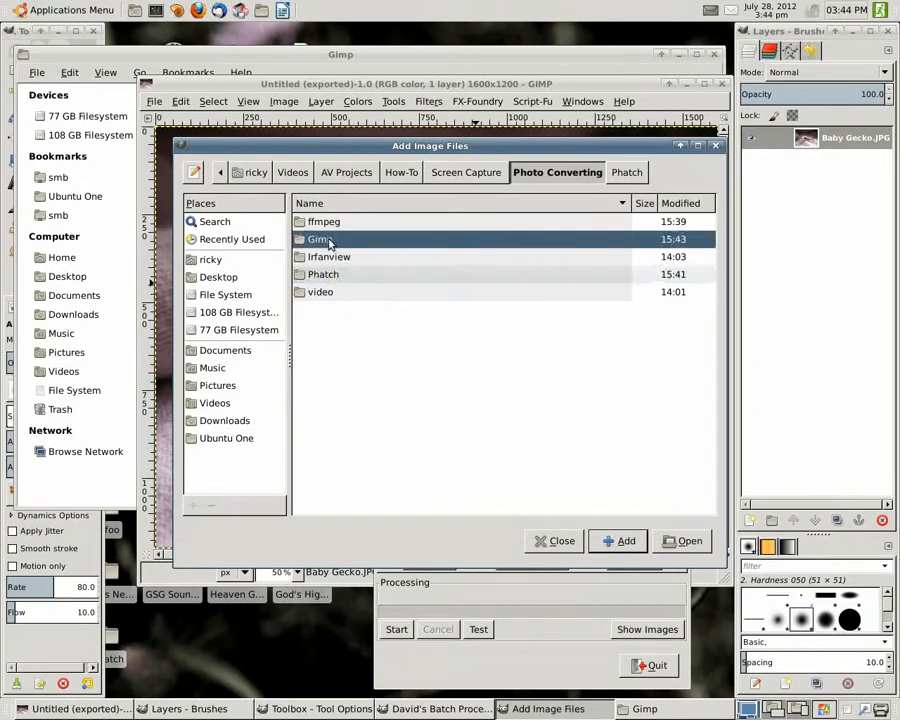
{"action": "left_click", "coordinate": [340, 276], "text": "shift"}
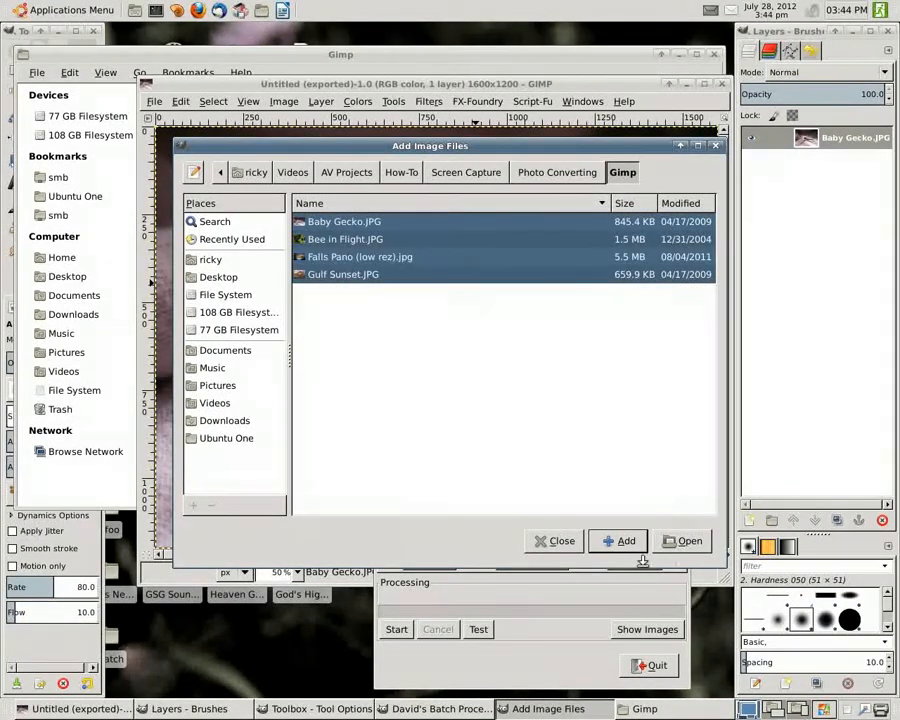
{"action": "left_click", "coordinate": [683, 540]}
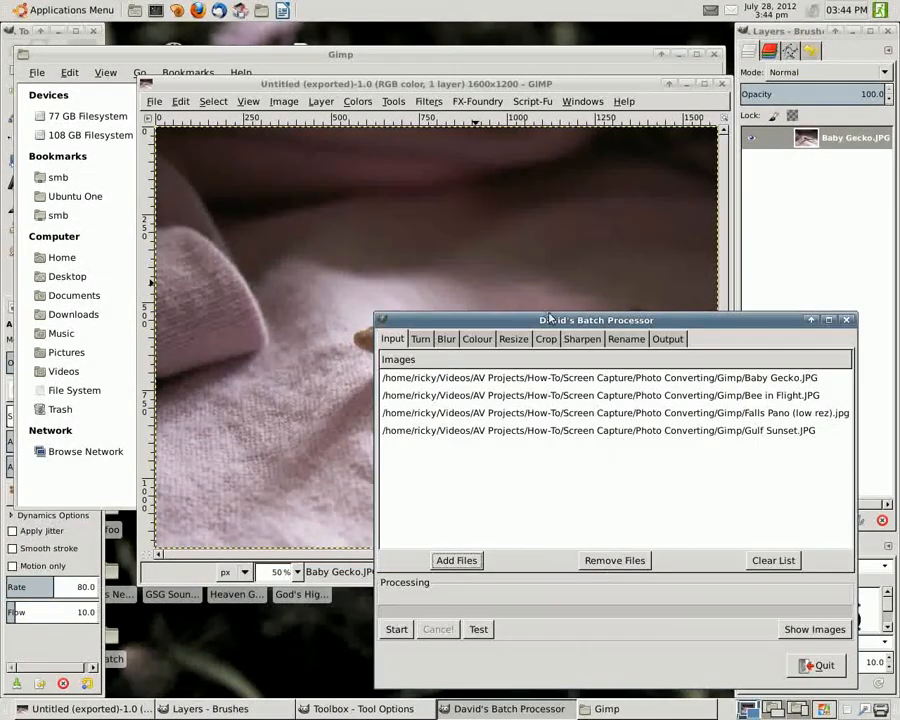
Step: Move the batch processor window, set the output format to PNG and start the batch conversion
{"action": "left_click_drag", "start_coordinate": [550, 325], "coordinate": [393, 275]}
{"action": "left_click", "coordinate": [509, 289]}
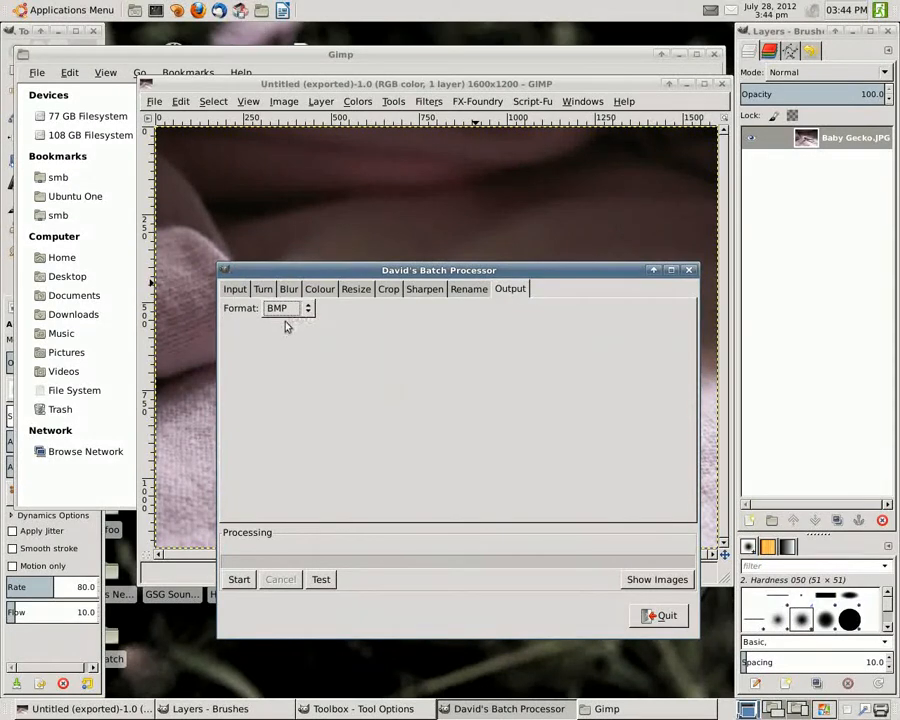
{"action": "left_click", "coordinate": [290, 308]}
{"action": "left_click", "coordinate": [289, 414]}
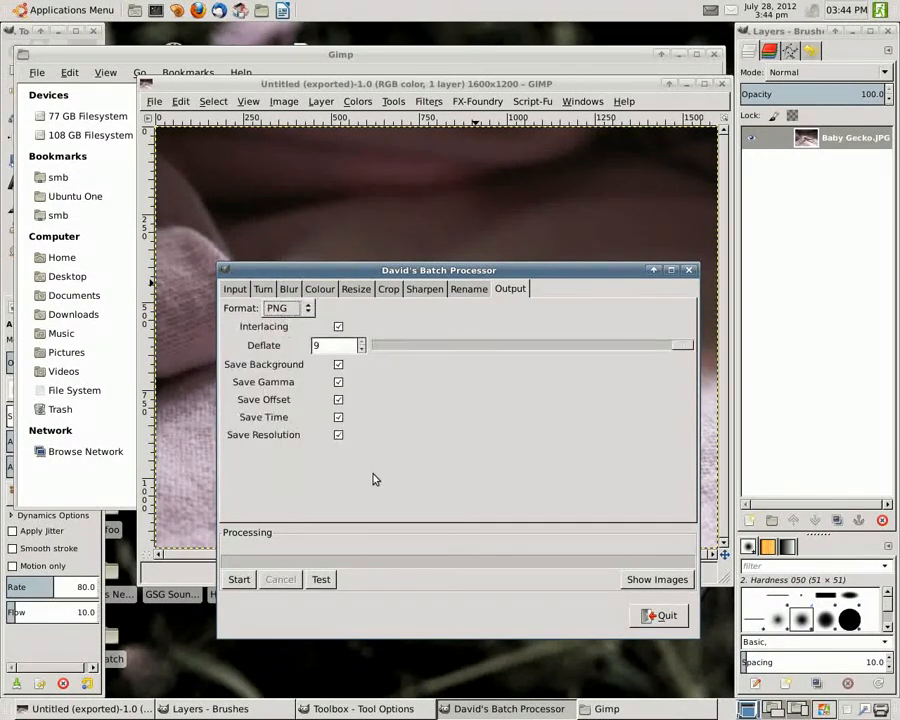
{"action": "left_click", "coordinate": [238, 579]}
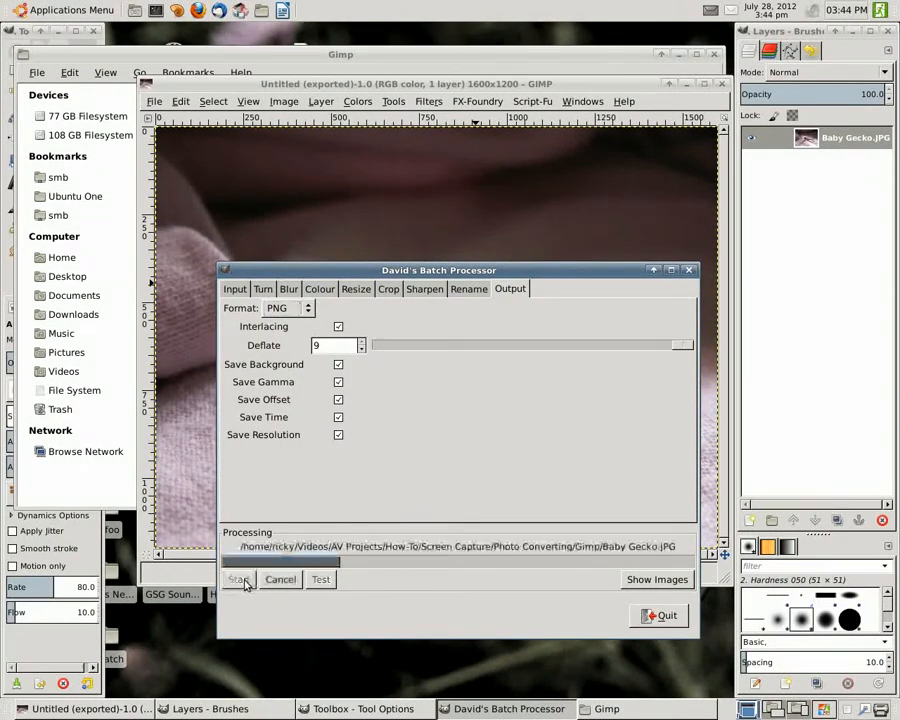
Step: Check the converted PNG files in the Gimp folder, quit David's Batch Processor and return to the GIMP image window
{"action": "left_click", "coordinate": [612, 708]}
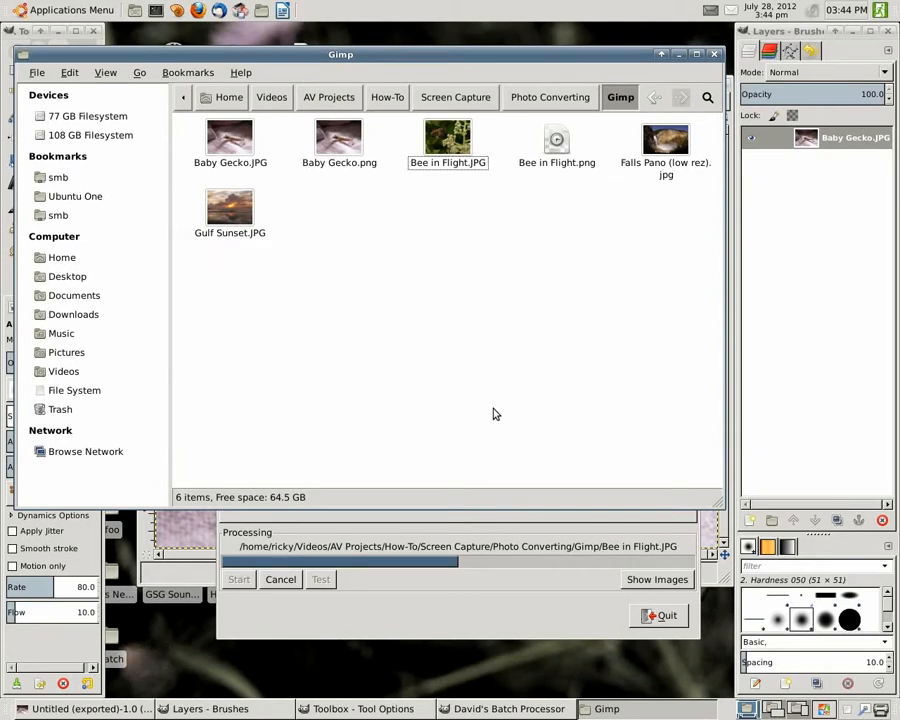
{"action": "left_click", "coordinate": [483, 623]}
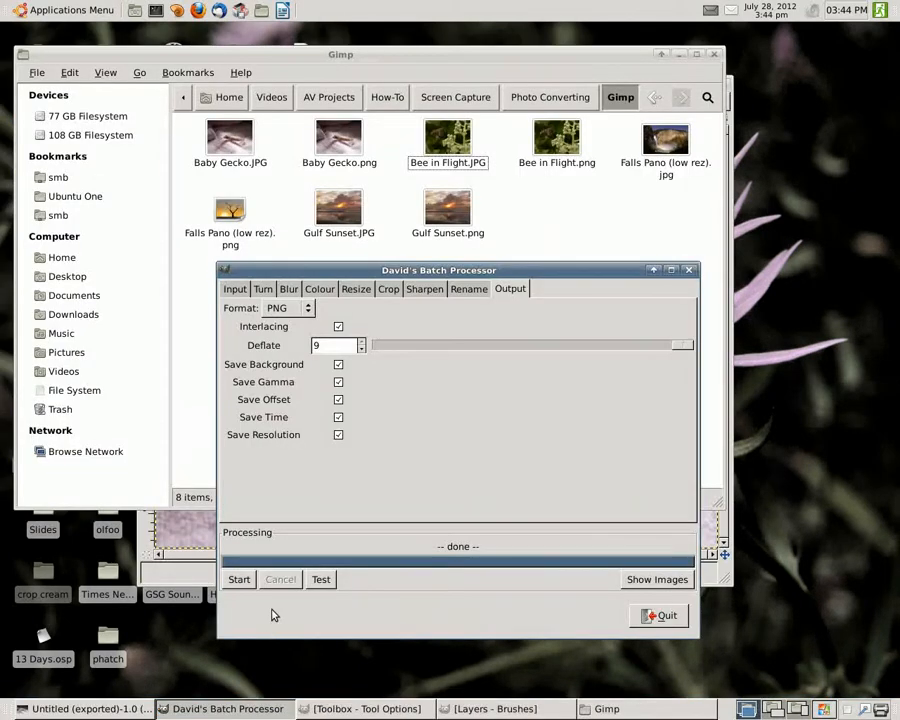
{"action": "left_click_drag", "start_coordinate": [462, 276], "coordinate": [579, 275]}
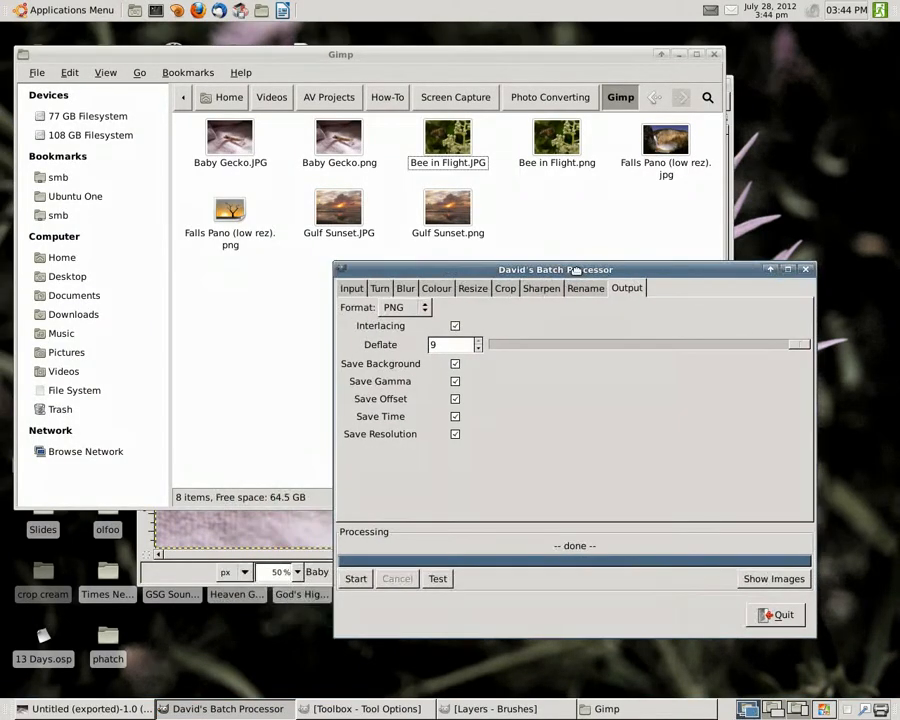
{"action": "left_click", "coordinate": [775, 614]}
{"action": "left_click", "coordinate": [467, 578]}
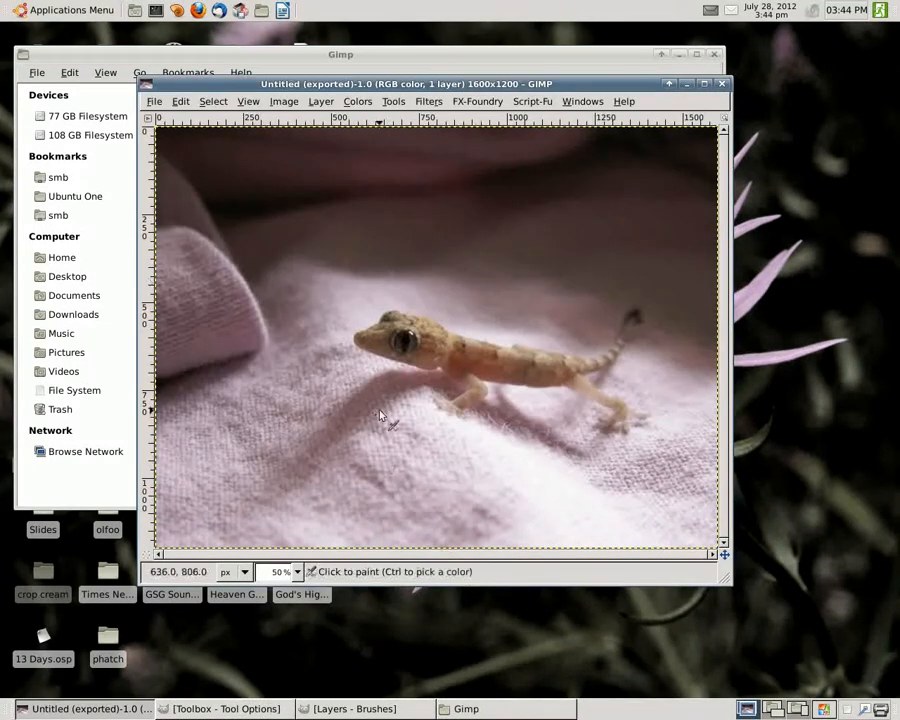